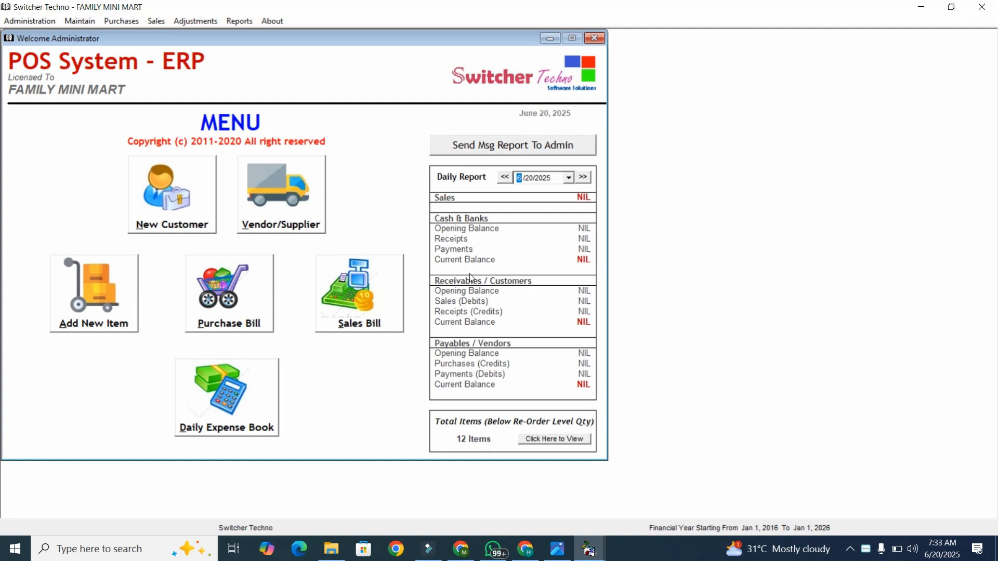
Exit the current POS session without saving a backup of the data
{"action": "left_click", "coordinate": [997, 3]}
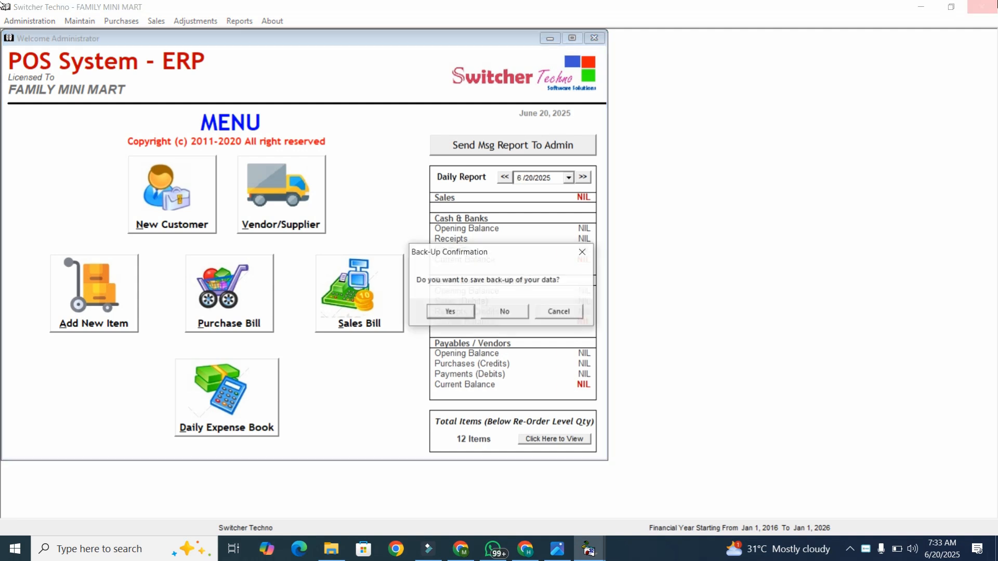
{"action": "key", "text": "Right"}
{"action": "key", "text": "Return"}
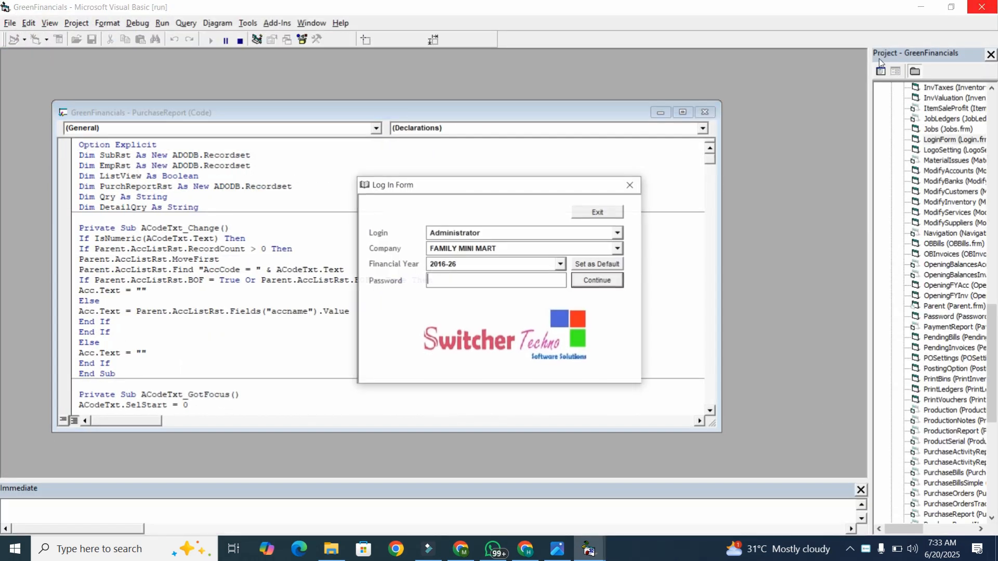
Log in to the FAMILY MINI MART company with the Administrator login
{"action": "left_click", "coordinate": [536, 238]}
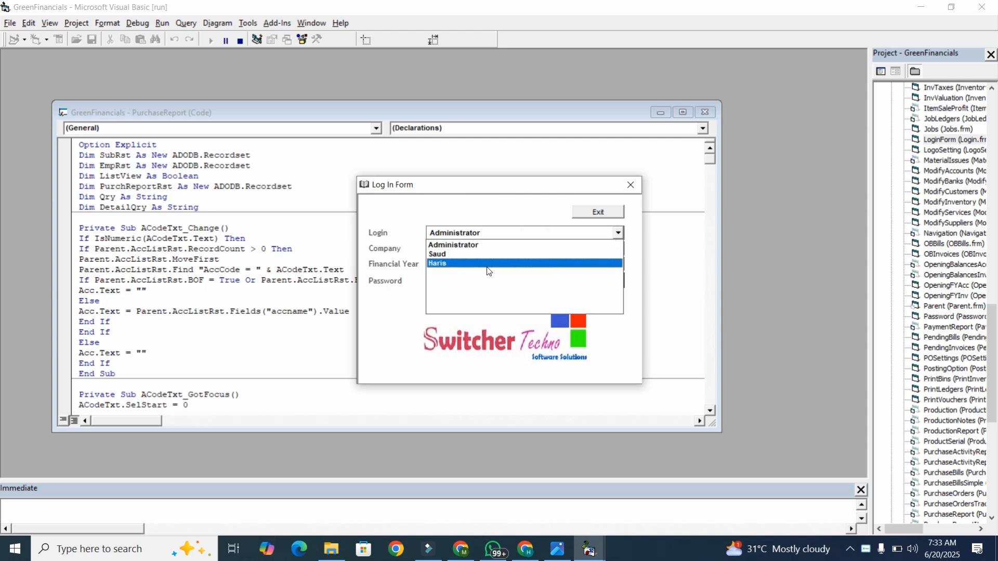
{"action": "left_click", "coordinate": [494, 246]}
{"action": "key", "text": "Return"}
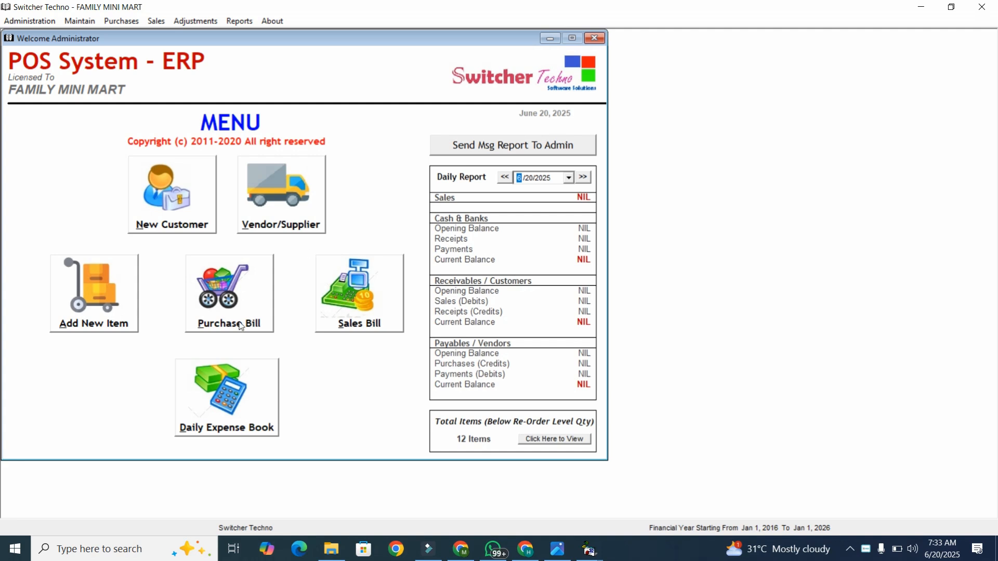
Open the chart of inventory and view the Arficial Jewellery category with its sub category and item
{"action": "left_click", "coordinate": [85, 282]}
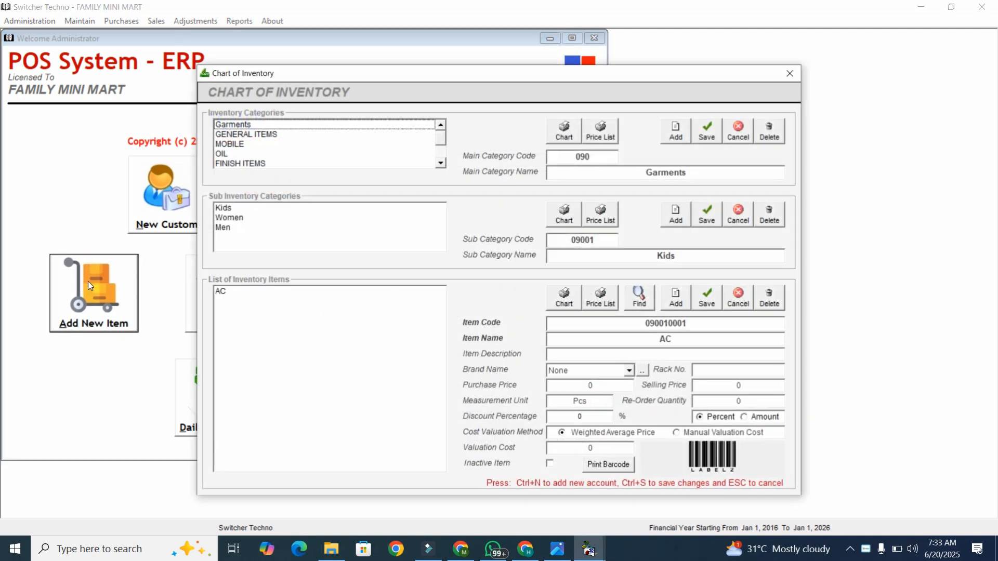
{"action": "left_click_drag", "start_coordinate": [323, 79], "coordinate": [191, 73]}
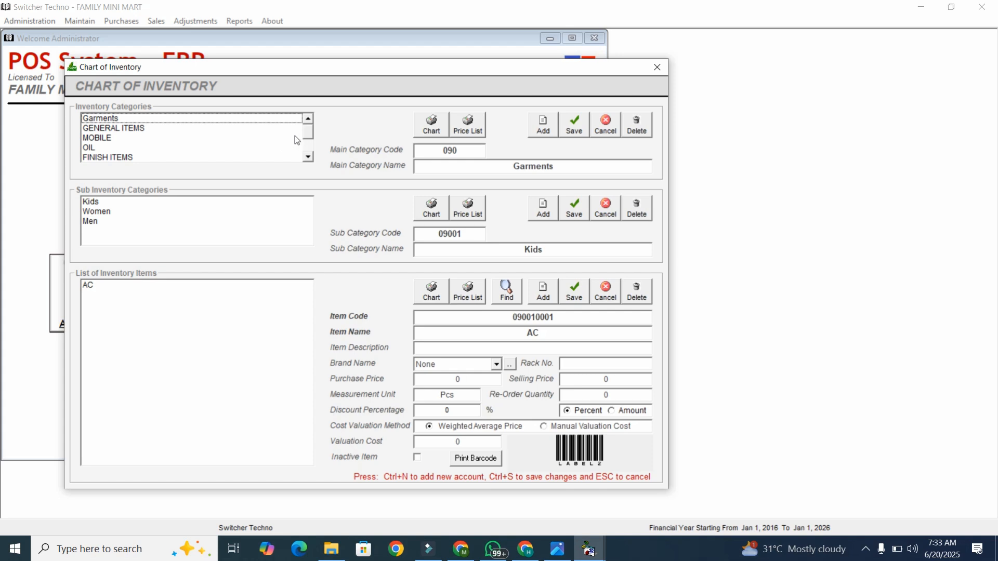
{"action": "left_click_drag", "start_coordinate": [306, 137], "coordinate": [304, 150]}
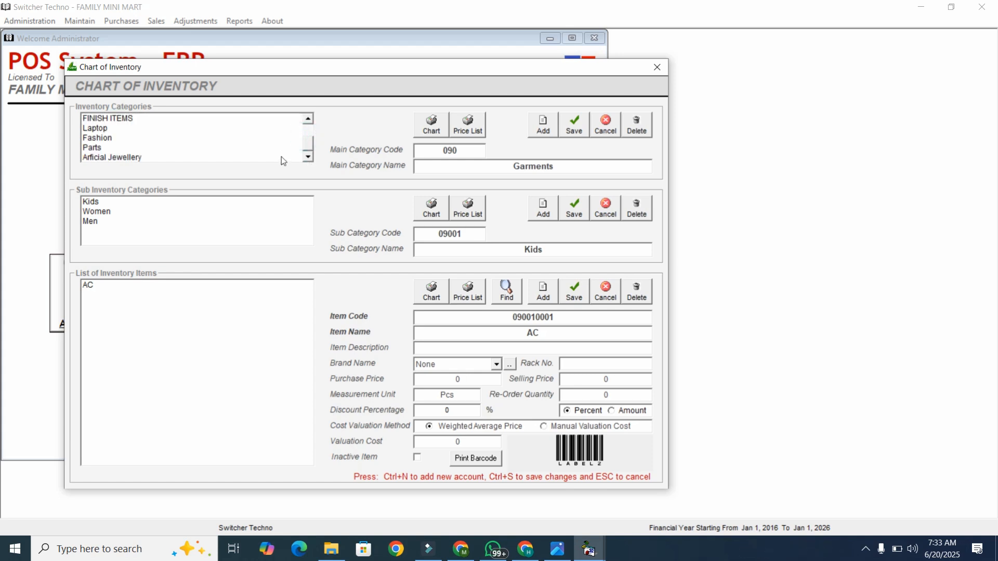
{"action": "left_click", "coordinate": [282, 157]}
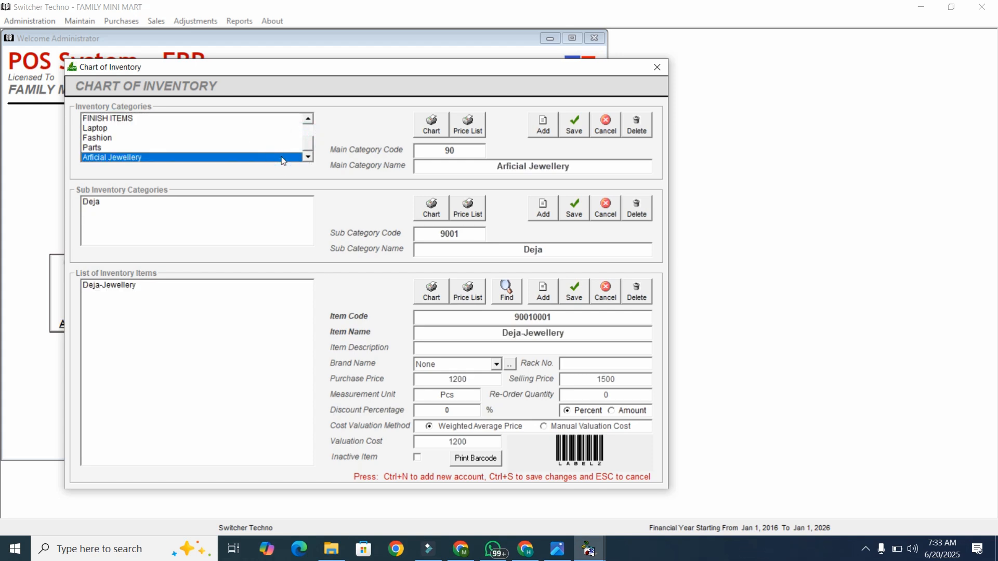
Add and save a main inventory category with code 88 and the name GENERAL ITEMS
{"action": "left_click", "coordinate": [545, 130]}
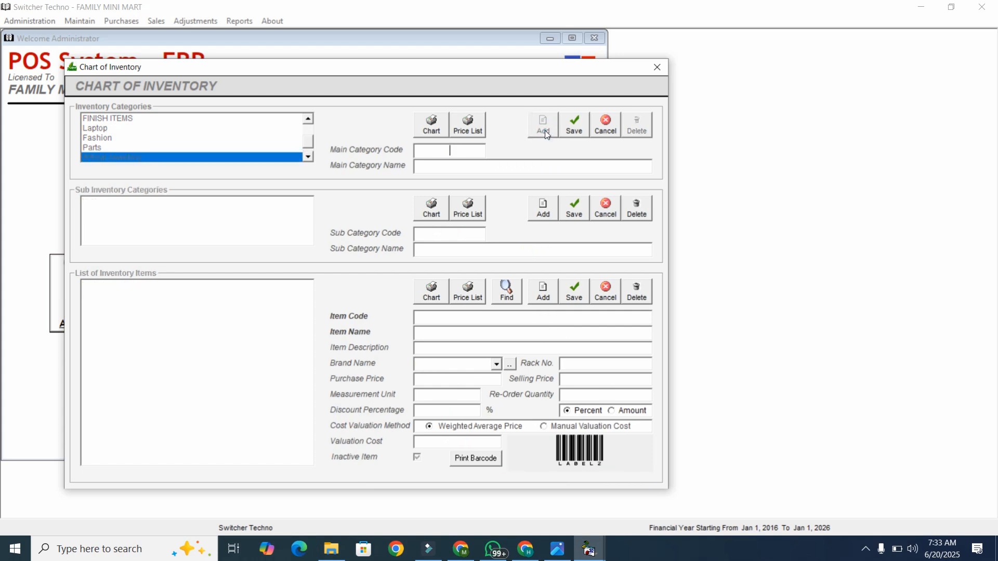
{"action": "type", "text": "88"}
{"action": "key", "text": "Tab"}
{"action": "type", "text": "GENERAL ITEMS"}
{"action": "left_click", "coordinate": [570, 132]}
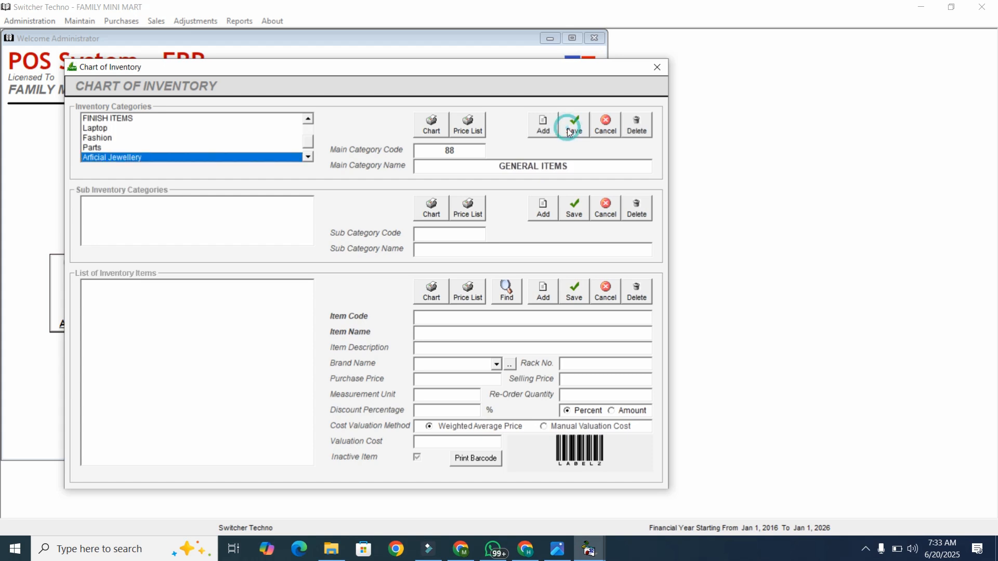
Add and save the sub categories CHIPS and PERFUME under GENERAL ITEMS
{"action": "left_click", "coordinate": [543, 208]}
{"action": "type", "text": "CHIPS"}
{"action": "left_click", "coordinate": [574, 212]}
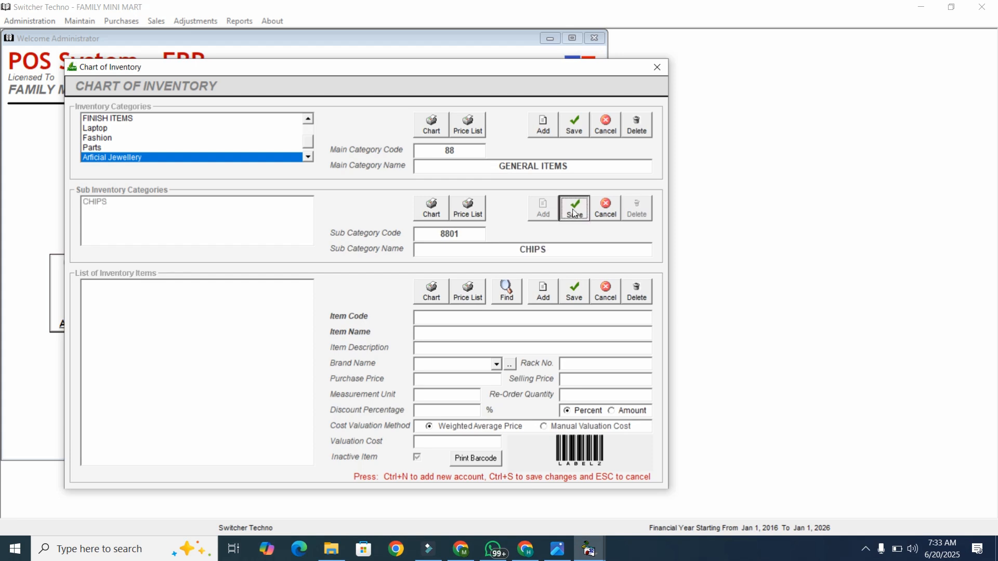
{"action": "left_click", "coordinate": [543, 208]}
{"action": "type", "text": "PERFUME"}
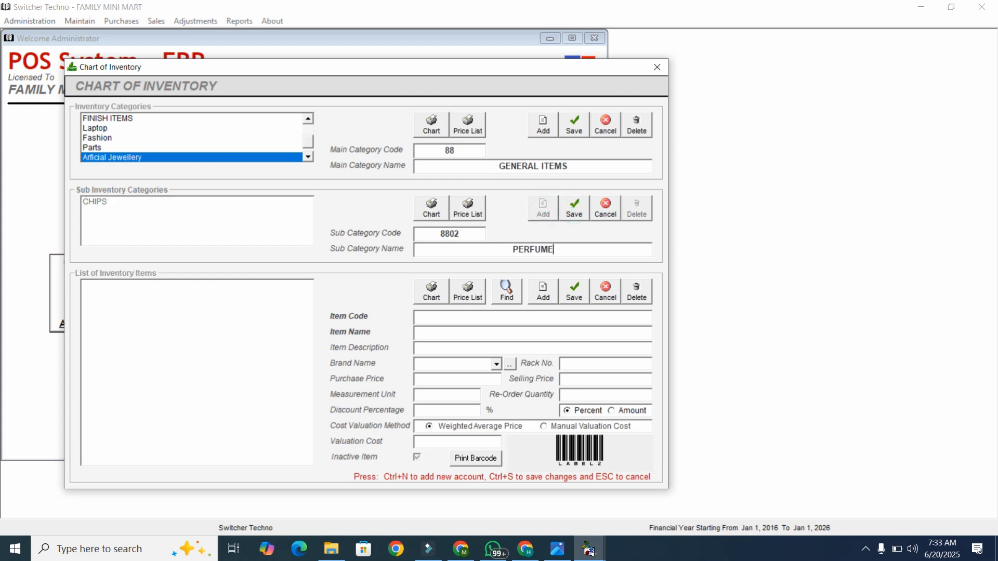
{"action": "left_click", "coordinate": [574, 209]}
Add and save the sub categories ACCESSORIES and GROCERY under GENERAL ITEMS
{"action": "left_click", "coordinate": [544, 210]}
{"action": "type", "text": "A"}
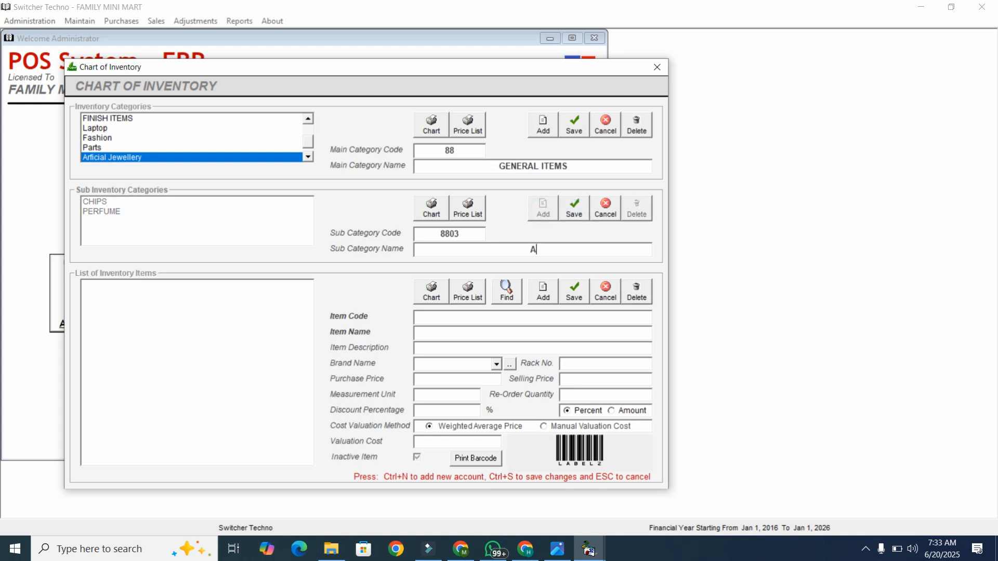
{"action": "type", "text": "CCESSORIES"}
{"action": "left_click", "coordinate": [585, 211]}
{"action": "left_click", "coordinate": [541, 210]}
{"action": "type", "text": "GROCERY"}
{"action": "left_click", "coordinate": [570, 214]}
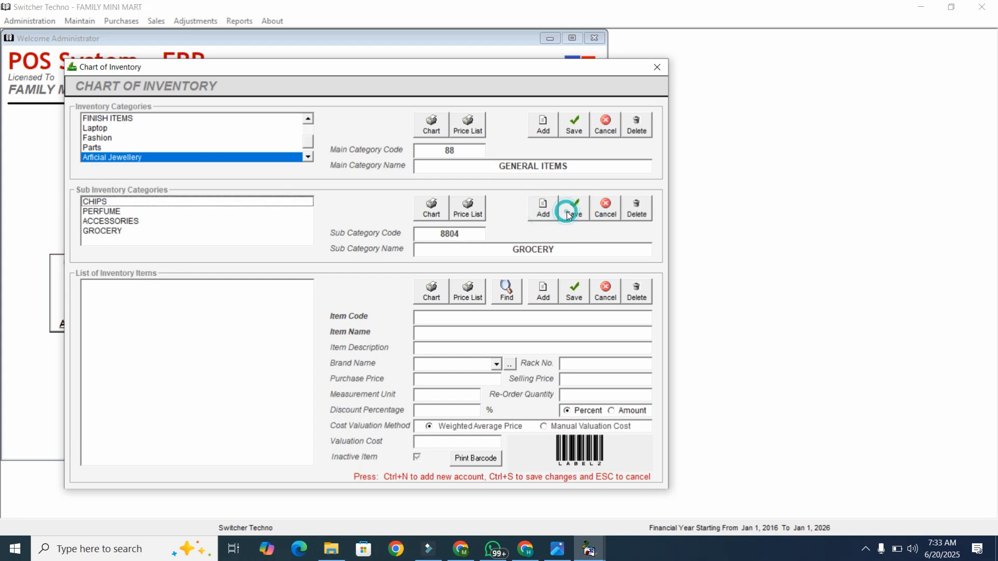
Start a new inventory item in the PERFUME sub category, keeping the proposed item code
{"action": "left_click", "coordinate": [202, 213]}
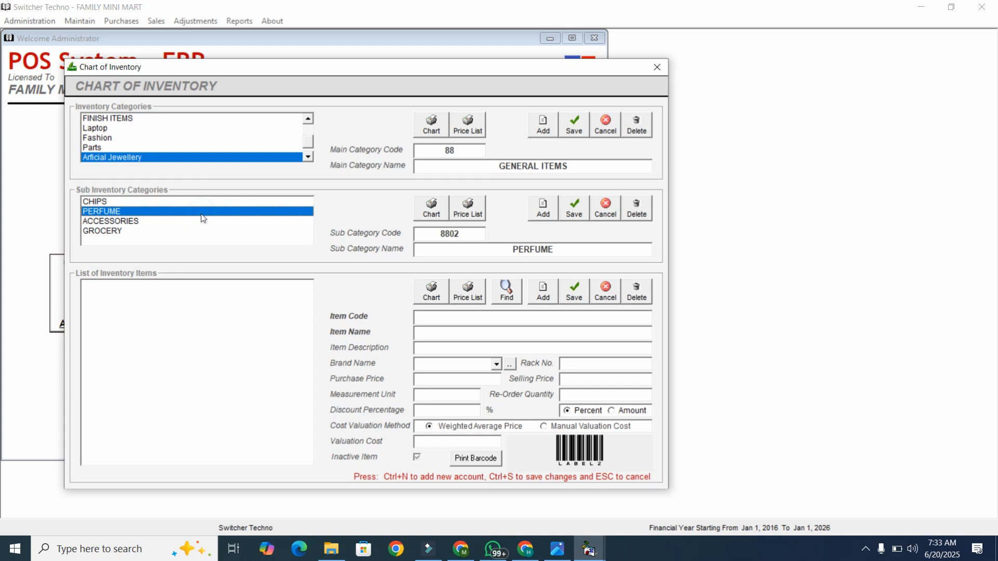
{"action": "left_click", "coordinate": [541, 299]}
{"action": "double_click", "coordinate": [558, 318]}
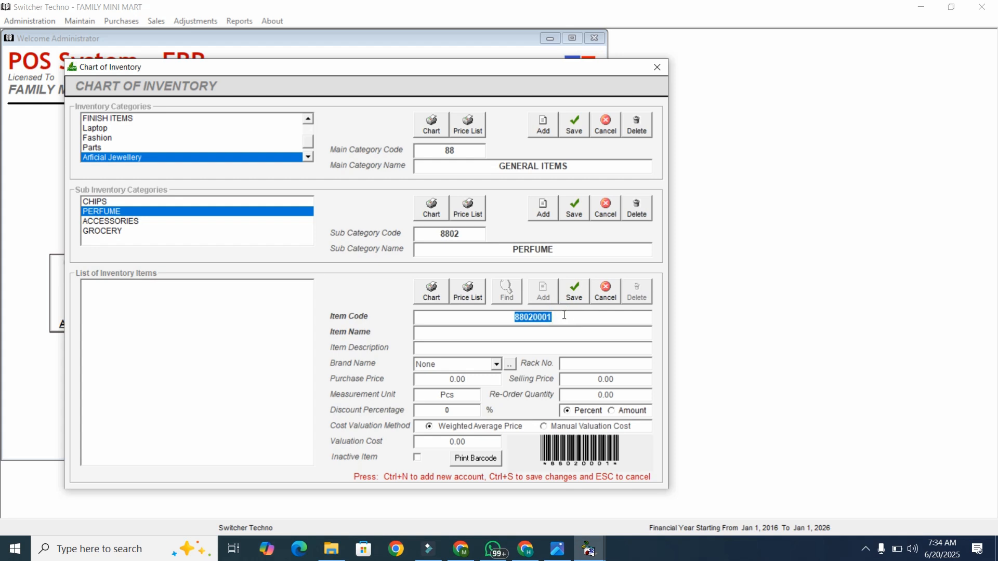
{"action": "double_click", "coordinate": [564, 316]}
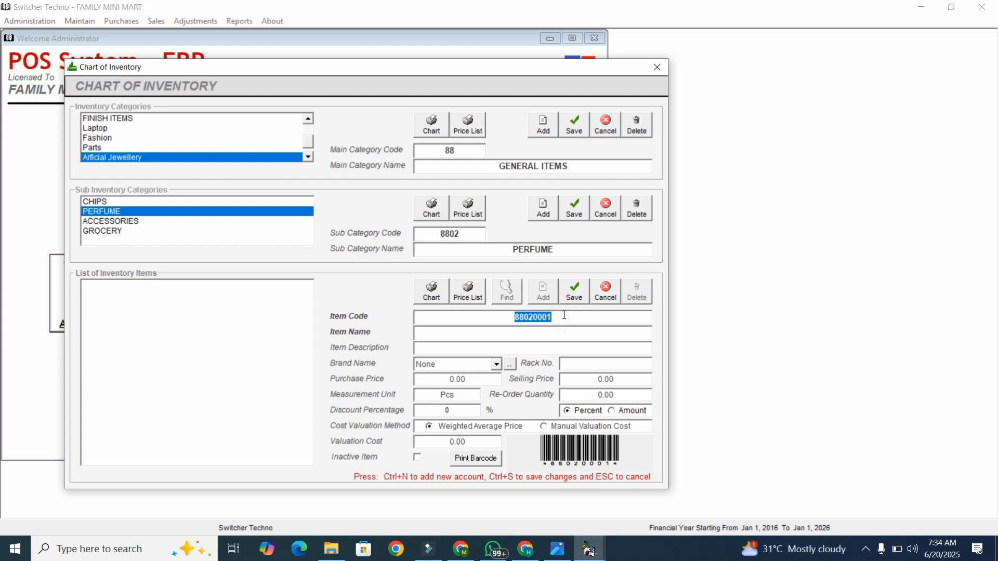
{"action": "double_click", "coordinate": [564, 316]}
Name the new inventory item PERFUME ABC
{"action": "left_click", "coordinate": [561, 335]}
{"action": "left_click", "coordinate": [557, 331]}
{"action": "type", "text": "PERUME ABC"}
{"action": "key", "text": "BackSpace"}
{"action": "key", "text": "BackSpace"}
{"action": "key", "text": "BackSpace"}
{"action": "key", "text": "BackSpace"}
{"action": "key", "text": "BackSpace"}
{"action": "key", "text": "BackSpace"}
{"action": "key", "text": "BackSpace"}
{"action": "type", "text": "FY"}
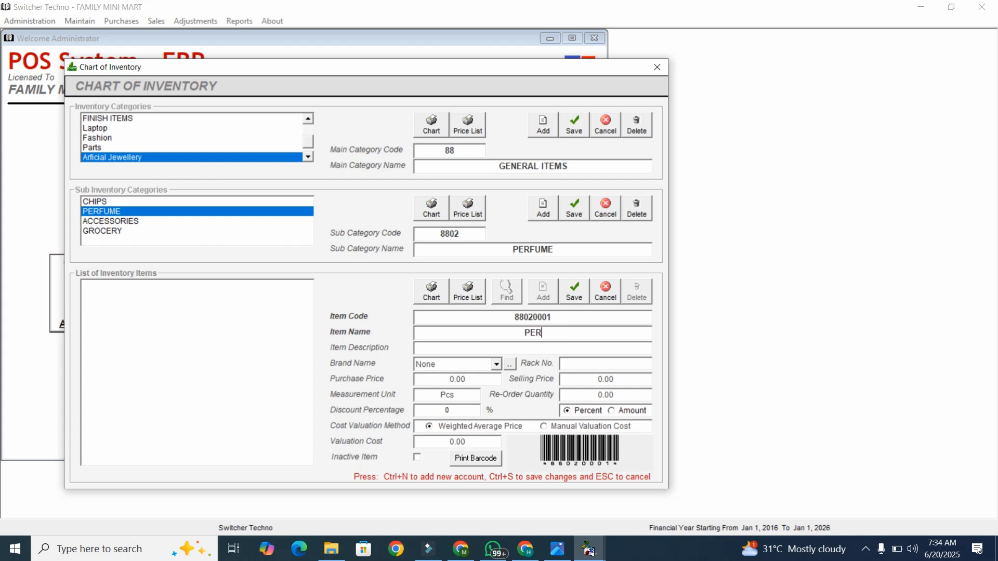
{"action": "type", "text": "ME"}
{"action": "key", "text": "BackSpace"}
{"action": "key", "text": "BackSpace"}
{"action": "key", "text": "BackSpace"}
{"action": "type", "text": "UME ABC"}
{"action": "key", "text": "Return"}
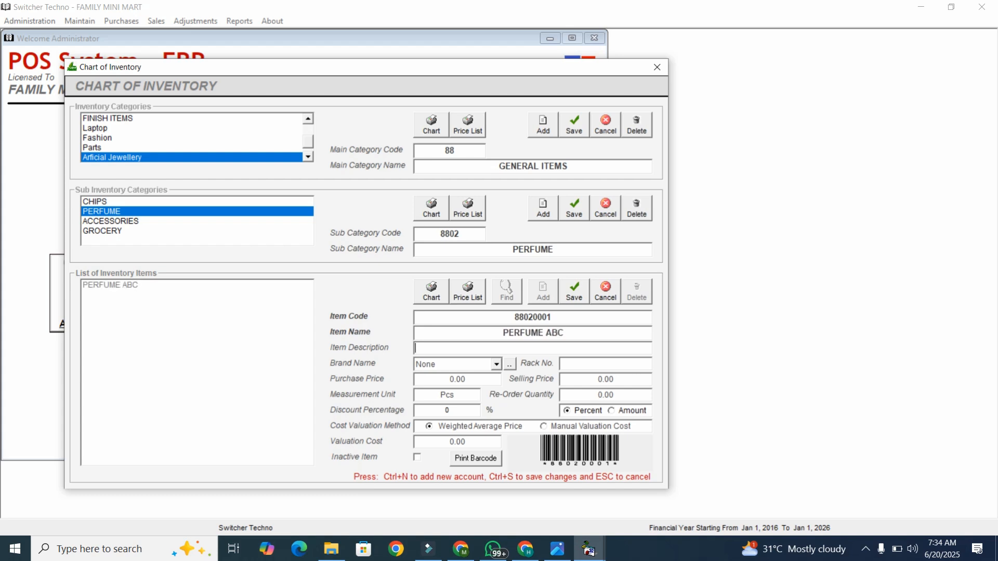
Set the item's purchase price to 120 and selling price to 150, then save it and close the chart of inventory
{"action": "key", "text": "Return"}
{"action": "key", "text": "Return"}
{"action": "key", "text": "Return"}
{"action": "key", "text": "Return"}
{"action": "type", "text": "120"}
{"action": "key", "text": "Return"}
{"action": "type", "text": "150"}
{"action": "left_click", "coordinate": [617, 394]}
{"action": "left_click", "coordinate": [462, 394]}
{"action": "left_click", "coordinate": [572, 295]}
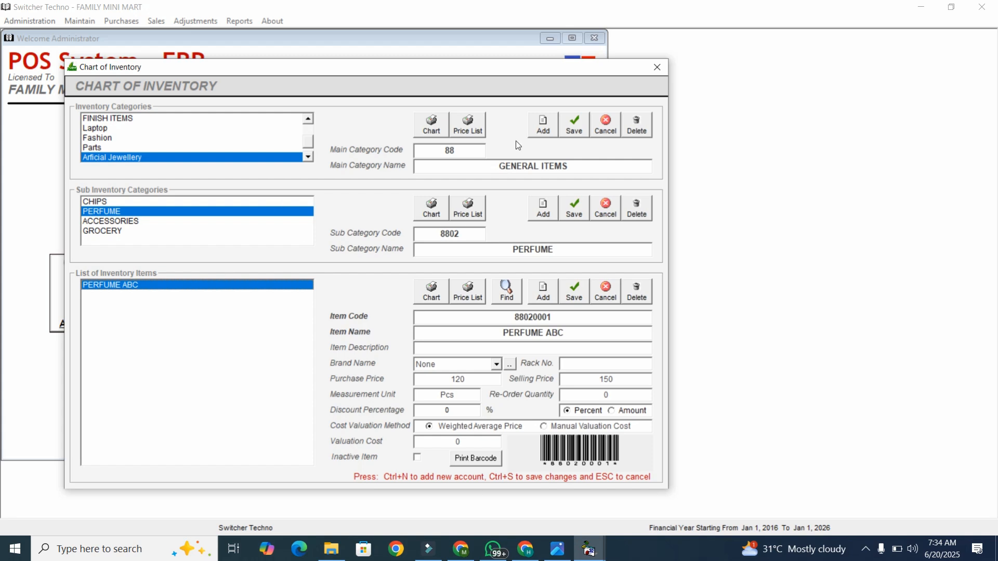
{"action": "left_click", "coordinate": [657, 68]}
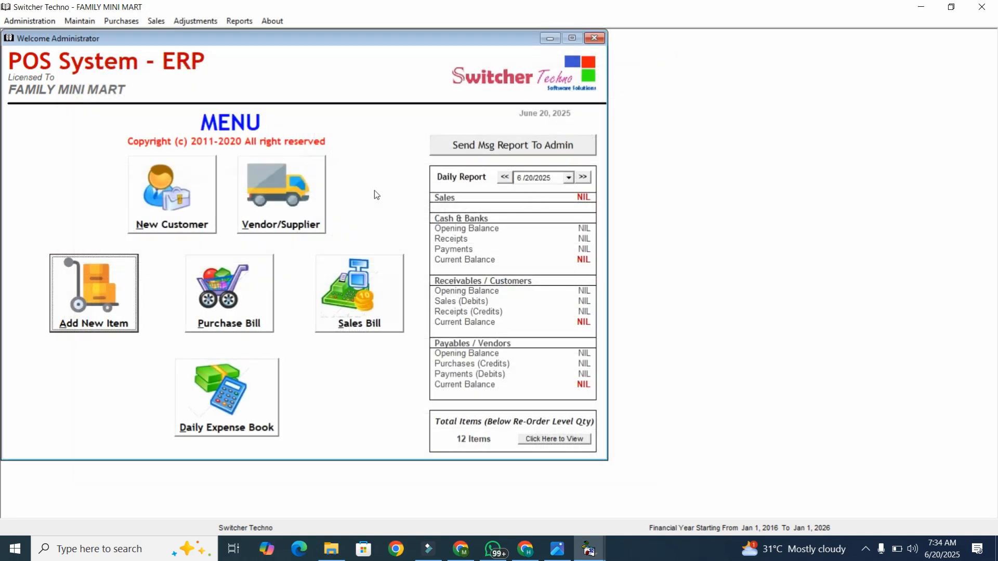
Review the Credit Vendors list in the supplier records, cancelling a blank new vendor entry, and close the records
{"action": "left_click", "coordinate": [269, 311]}
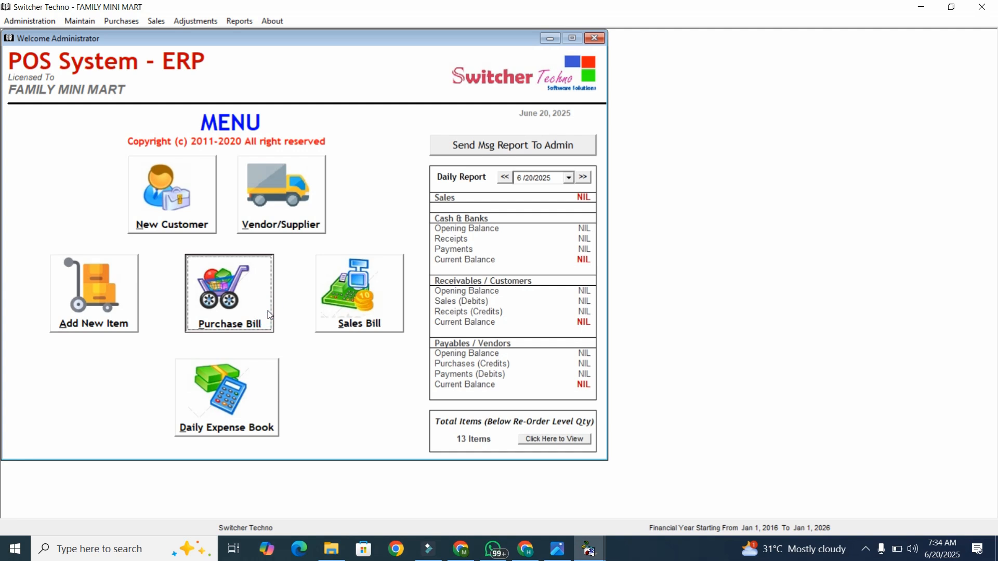
{"action": "left_click", "coordinate": [261, 221]}
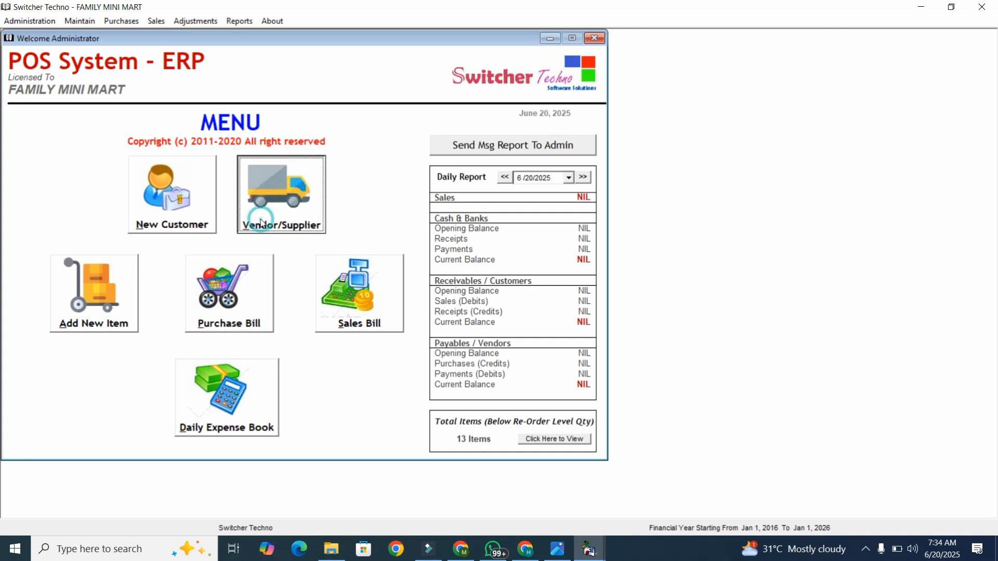
{"action": "left_click", "coordinate": [249, 142]}
{"action": "left_click_drag", "start_coordinate": [334, 374], "coordinate": [381, 555]}
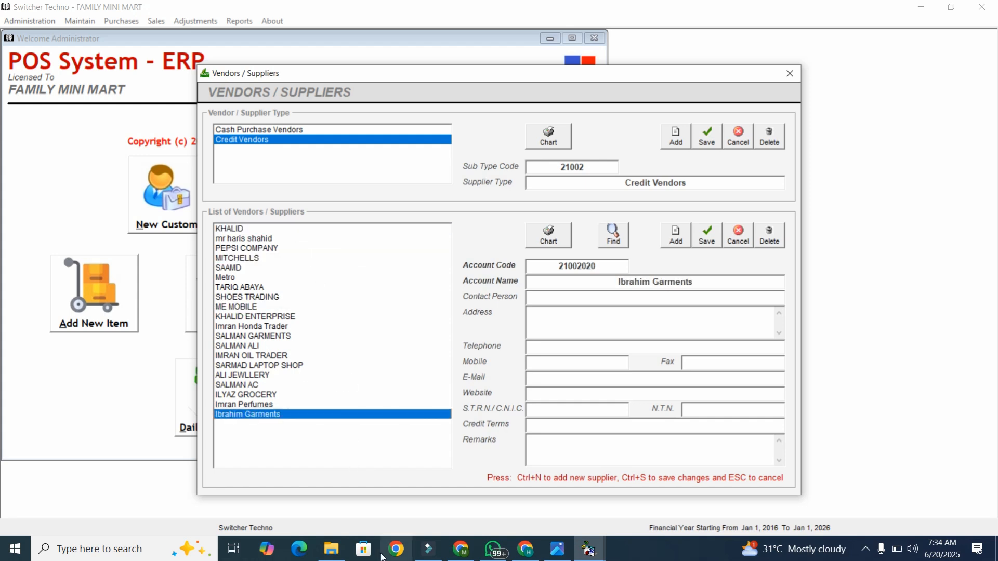
{"action": "left_click", "coordinate": [676, 235]}
{"action": "left_click", "coordinate": [746, 244]}
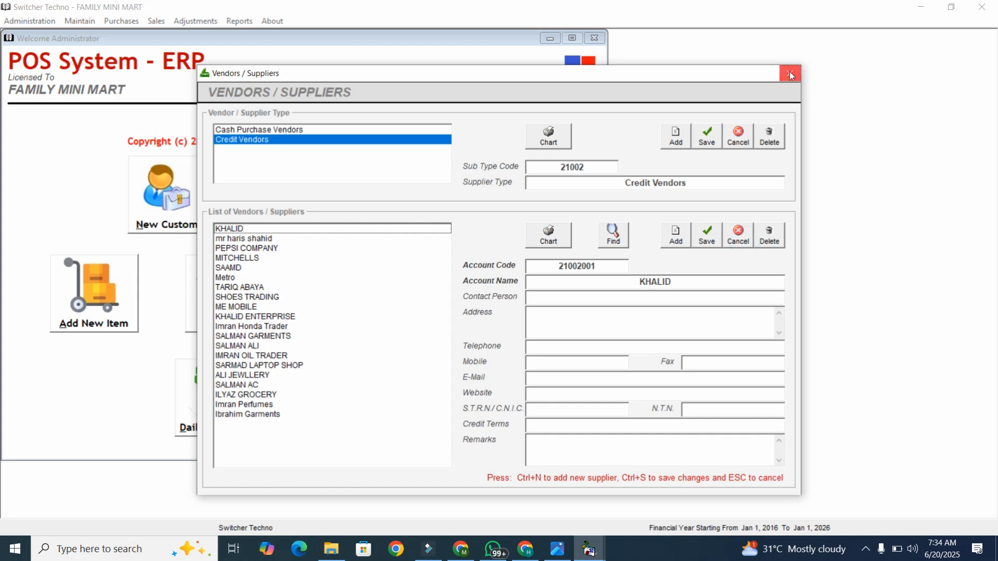
{"action": "left_click", "coordinate": [790, 75]}
Open a new purchase bill and choose Shah Enterprises as its vendor
{"action": "left_click", "coordinate": [224, 309]}
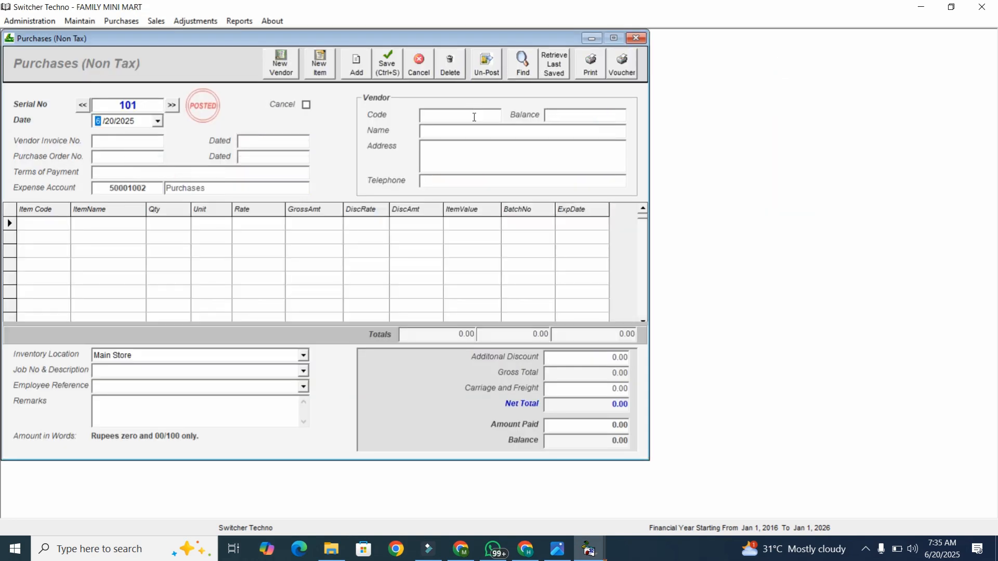
{"action": "left_click", "coordinate": [474, 117]}
{"action": "type", "text": "P"}
{"action": "key", "text": "Down"}
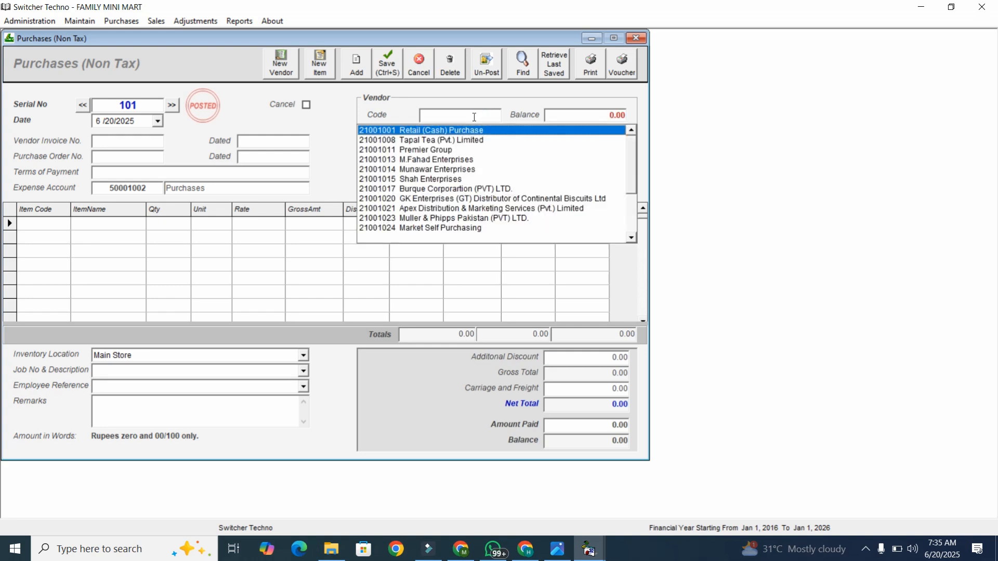
{"action": "key", "text": "Down"}
{"action": "key", "text": "Down"}
{"action": "key", "text": "Down"}
{"action": "key", "text": "Down"}
{"action": "key", "text": "Down"}
{"action": "key", "text": "Return"}
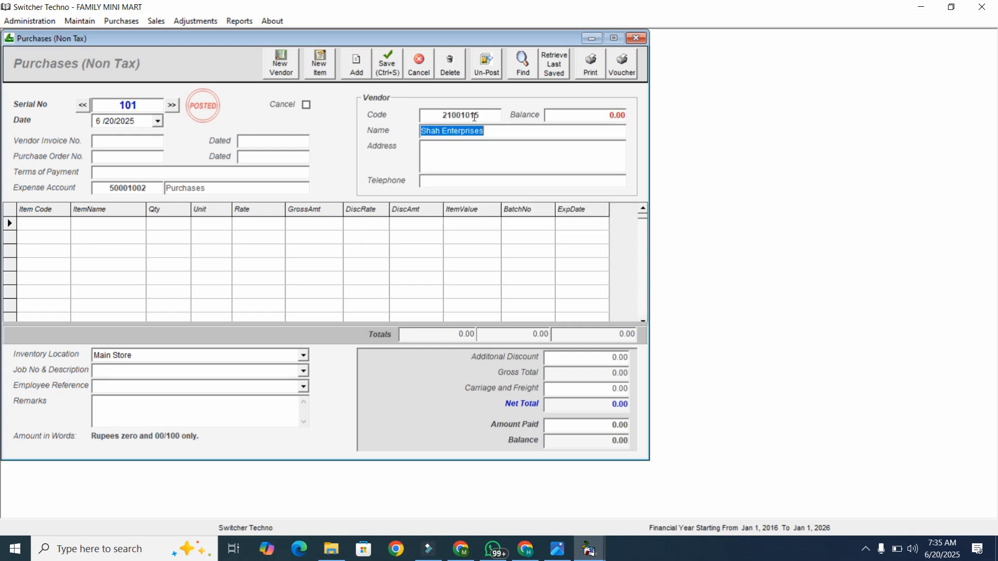
Check the vendor's balance and set the vendor invoice number to 6999
{"action": "left_click", "coordinate": [613, 115]}
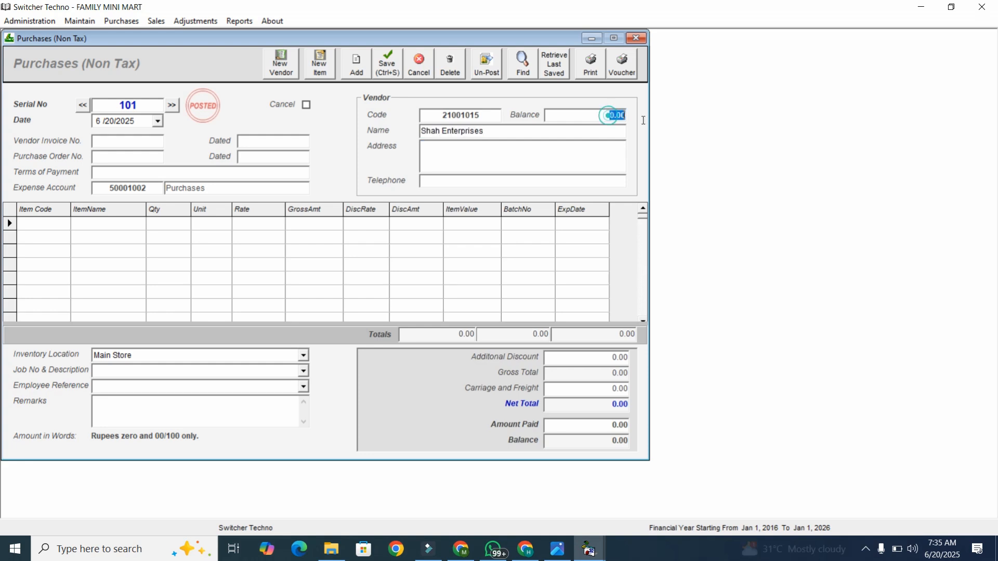
{"action": "left_click", "coordinate": [584, 112]}
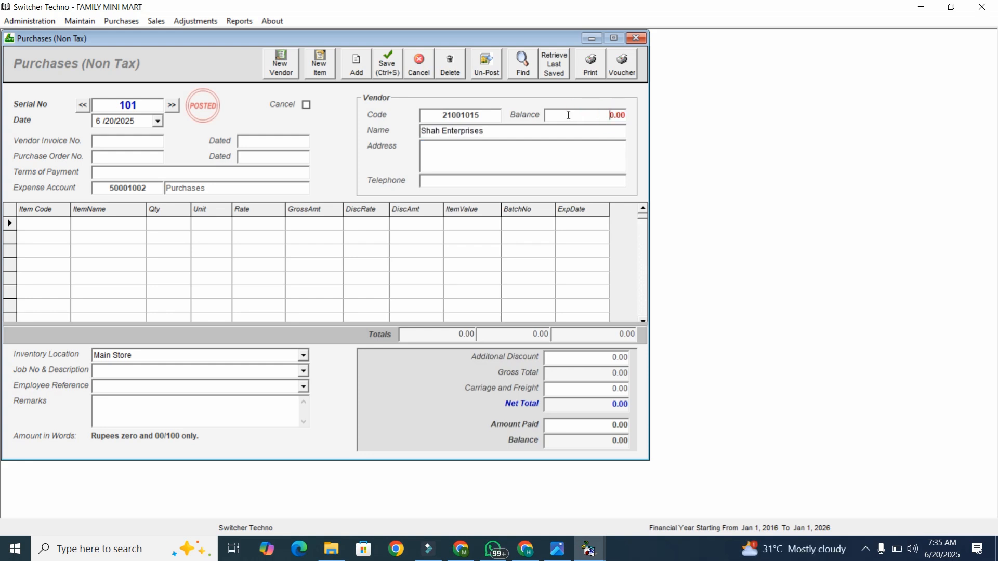
{"action": "left_click", "coordinate": [567, 115]}
{"action": "left_click", "coordinate": [148, 138]}
{"action": "type", "text": "6999"}
Add the item PERFUME ABC with code 1020001 to the purchase bill with a quantity of 5
{"action": "left_click", "coordinate": [59, 223]}
{"action": "type", "text": "PER"}
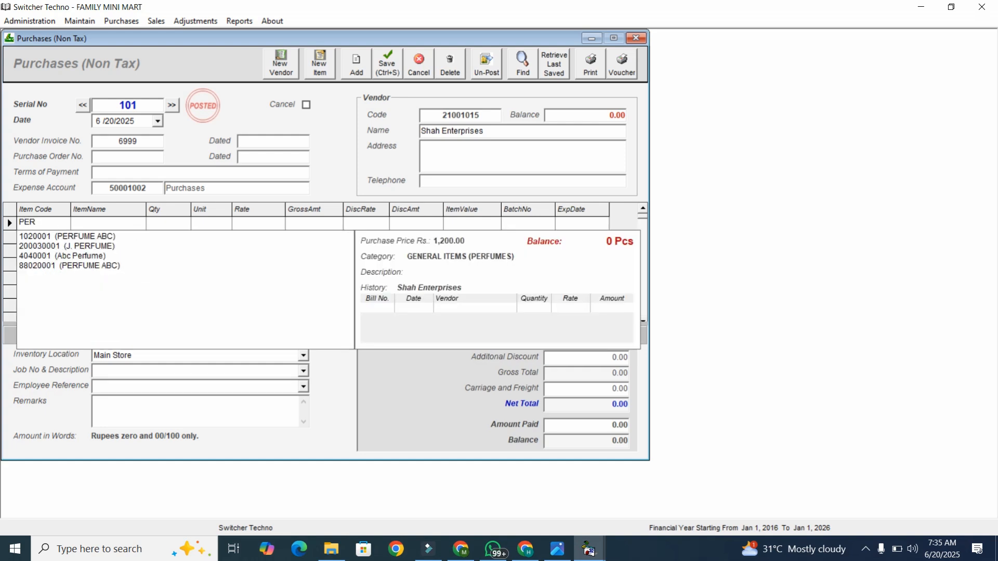
{"action": "key", "text": "Down"}
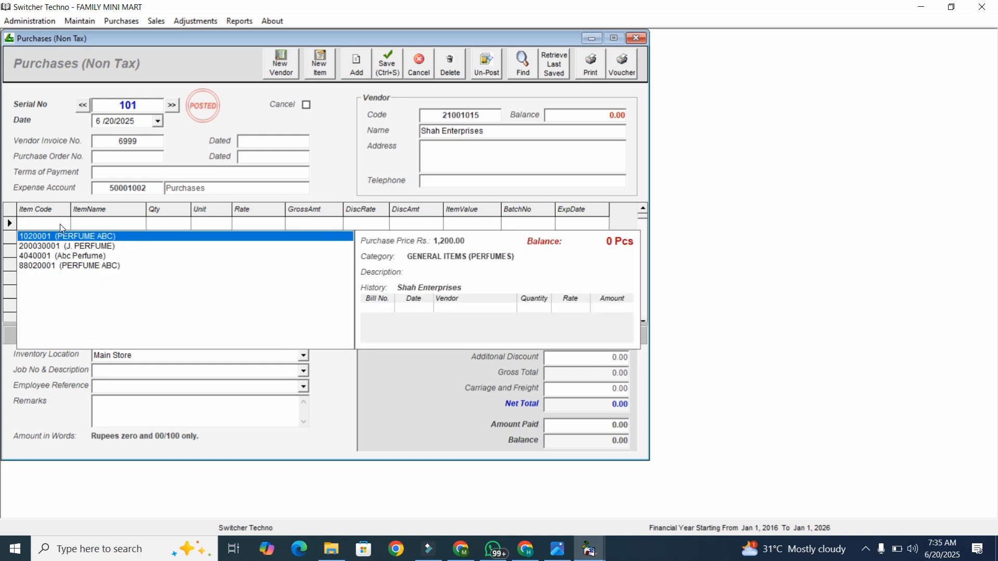
{"action": "key", "text": "Return"}
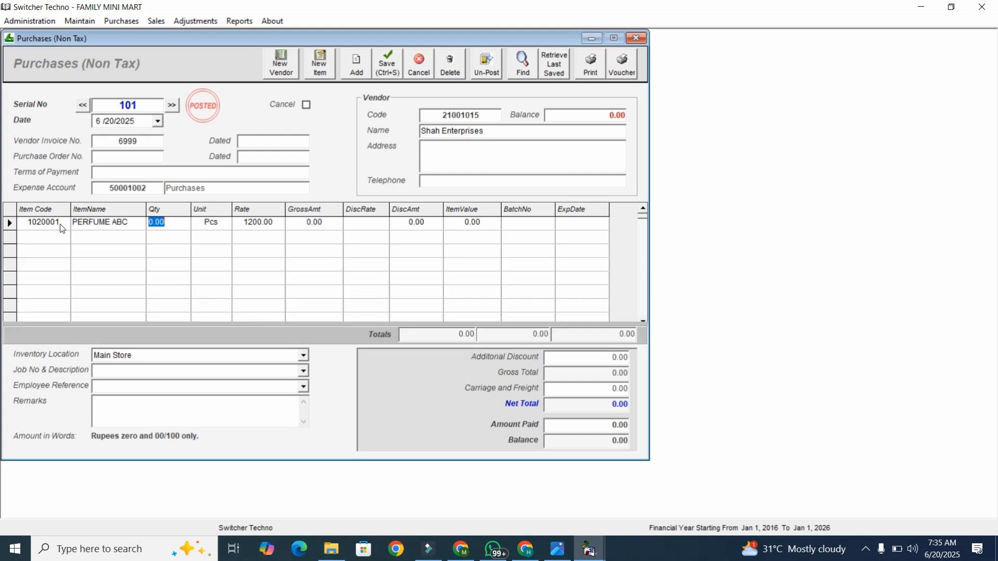
{"action": "type", "text": "5"}
{"action": "key", "text": "Return"}
{"action": "key", "text": "Return"}
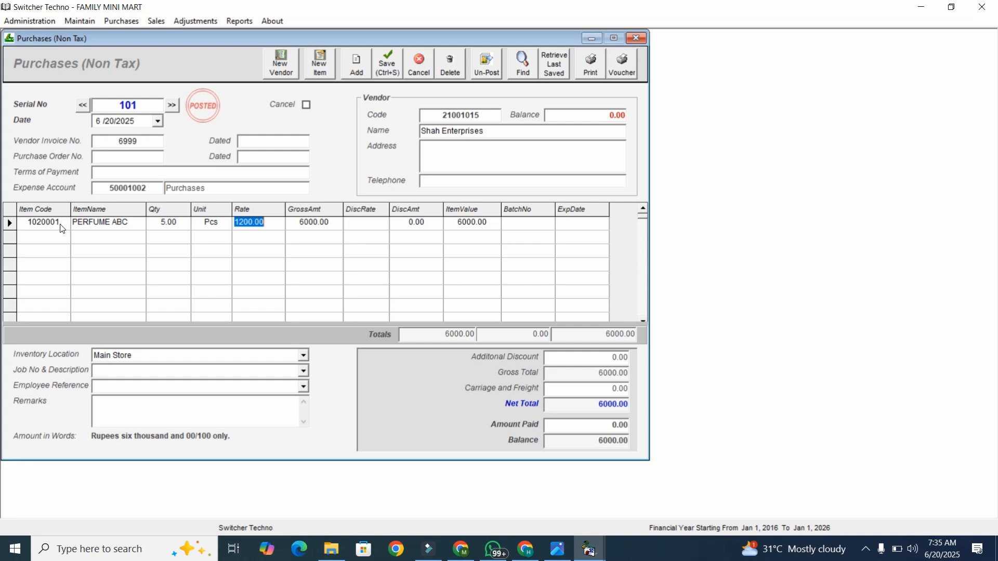
Check the inventory location choices on the purchase bill, keeping Main Store, and record an amount paid of 2000
{"action": "left_click", "coordinate": [519, 227]}
{"action": "left_click", "coordinate": [305, 358]}
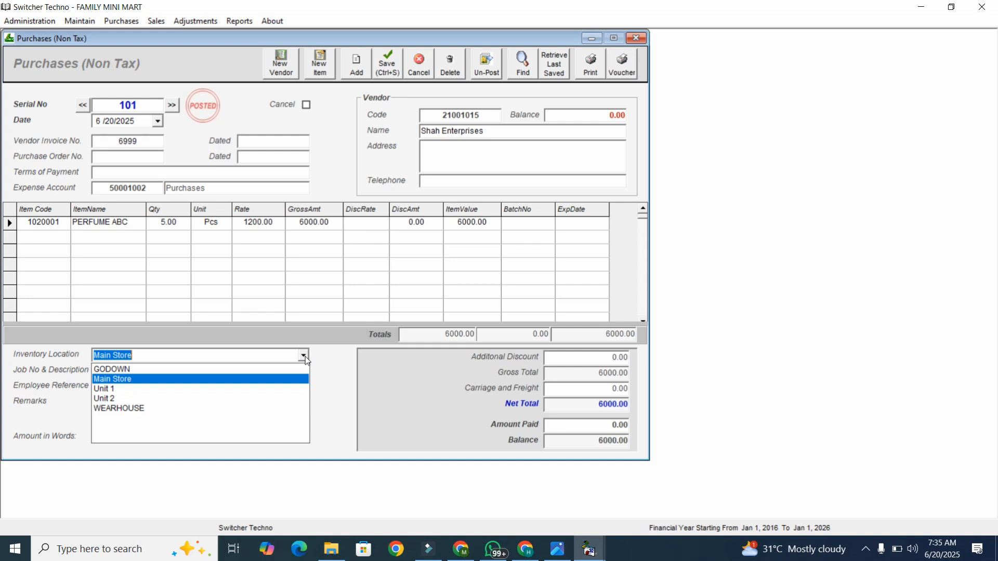
{"action": "left_click", "coordinate": [304, 357]}
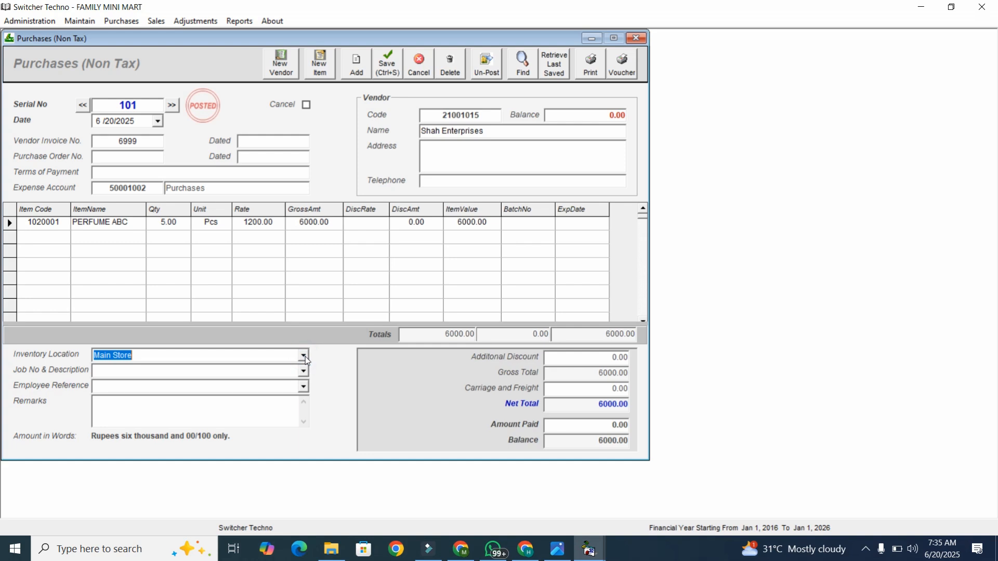
{"action": "left_click", "coordinate": [606, 411]}
{"action": "left_click", "coordinate": [602, 431]}
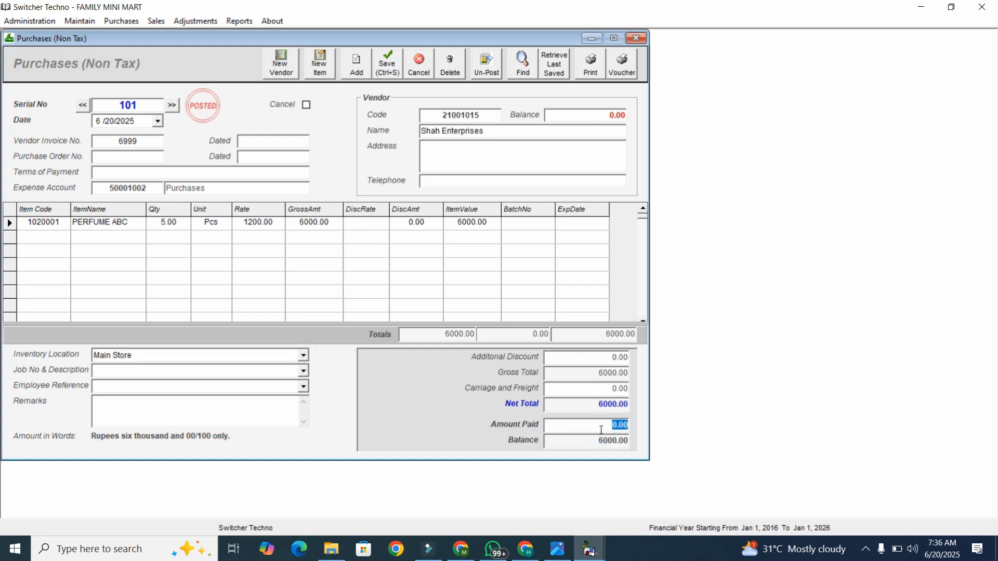
{"action": "type", "text": "2000"}
{"action": "left_click", "coordinate": [604, 442]}
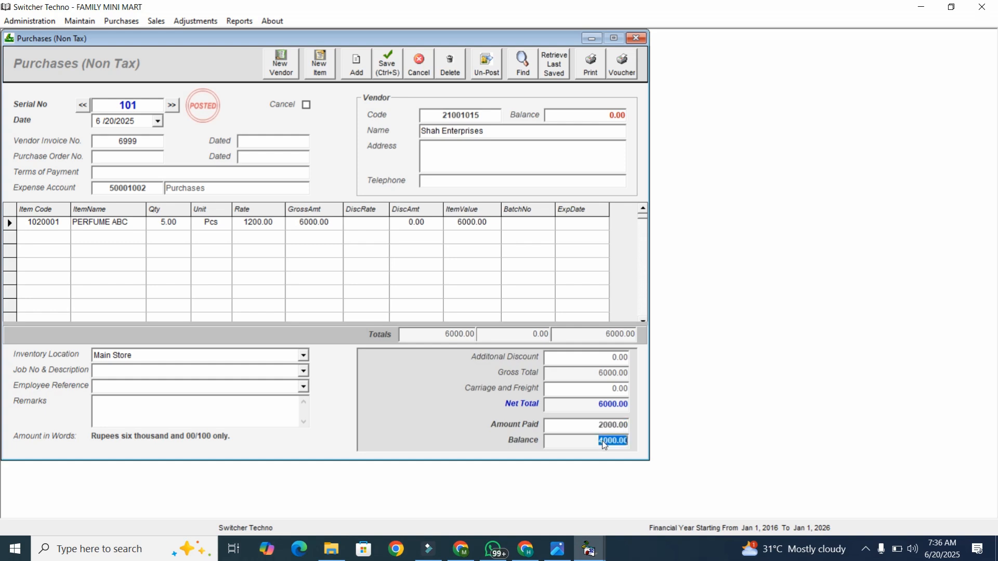
Preview the purchase invoice, view its printer options without printing, and close the preview and the purchase form
{"action": "left_click", "coordinate": [591, 63]}
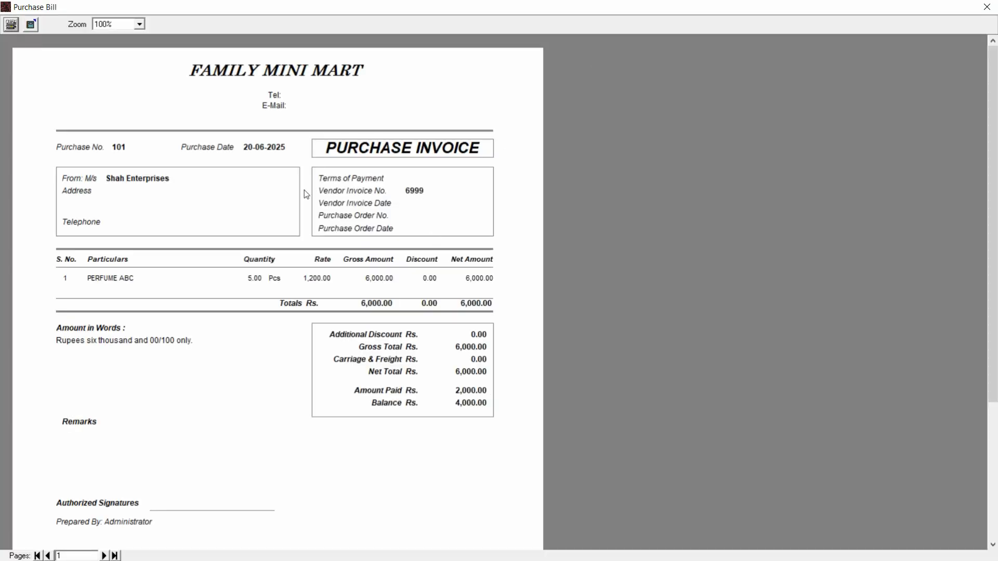
{"action": "left_click", "coordinate": [14, 26]}
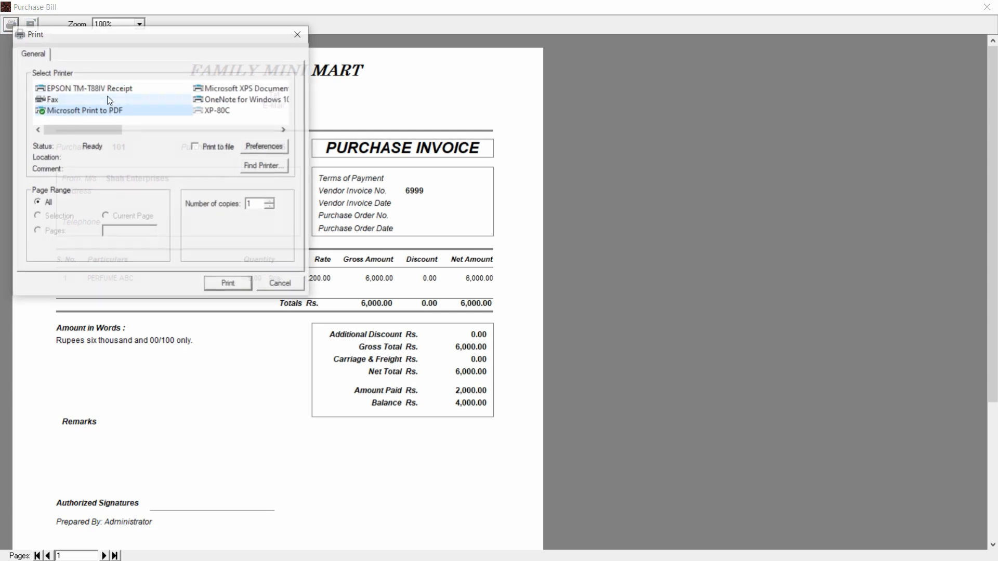
{"action": "left_click", "coordinate": [294, 285]}
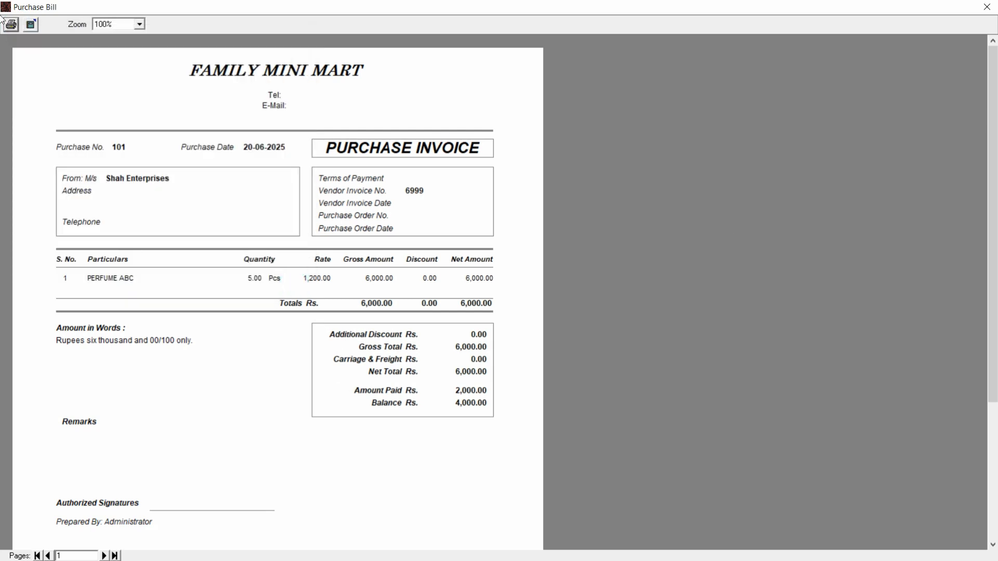
{"action": "left_click", "coordinate": [987, 6]}
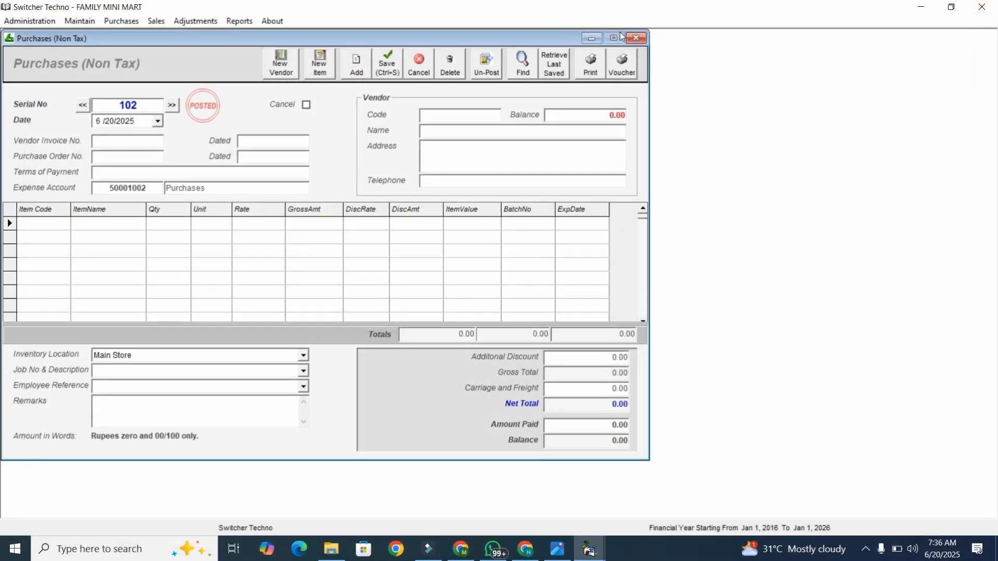
{"action": "left_click", "coordinate": [636, 37]}
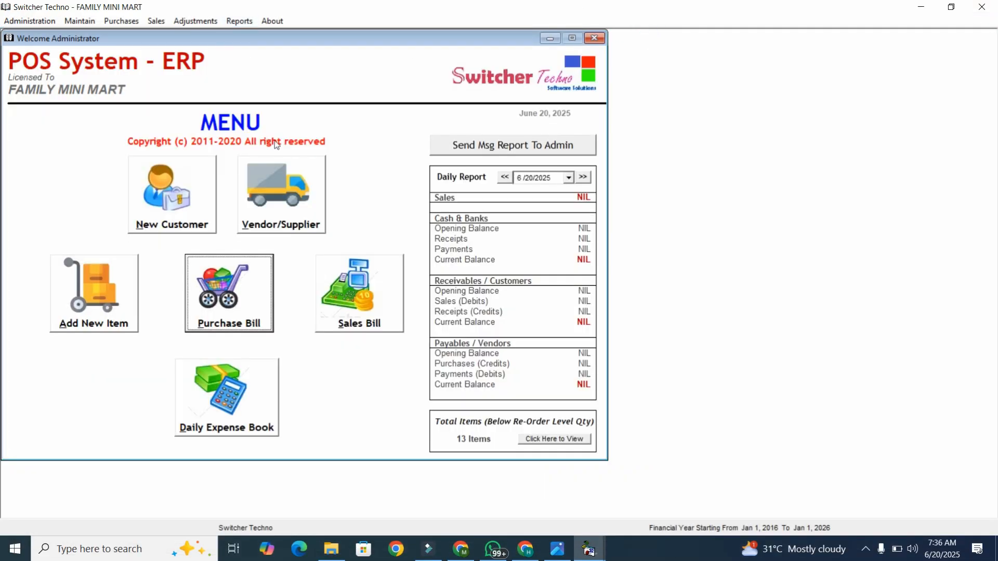
Open a new sales bill for the walk-in customer and add PERFUME ABC with a quantity of 2
{"action": "left_click", "coordinate": [347, 288]}
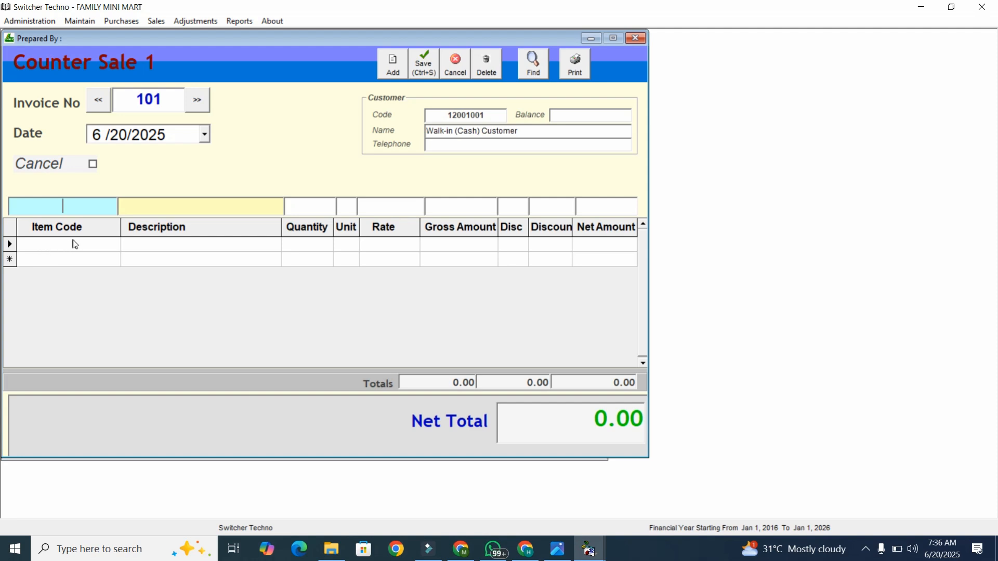
{"action": "left_click", "coordinate": [87, 252]}
{"action": "type", "text": "PER"}
{"action": "key", "text": "Down"}
{"action": "key", "text": "Return"}
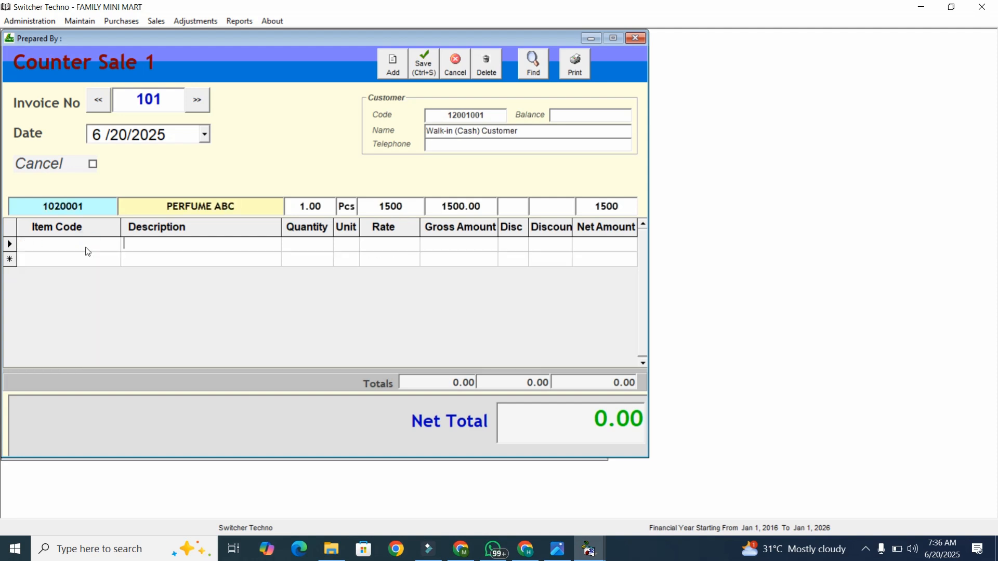
{"action": "left_click", "coordinate": [93, 201]}
{"action": "left_click", "coordinate": [316, 260]}
{"action": "type", "text": "2"}
{"action": "key", "text": "Return"}
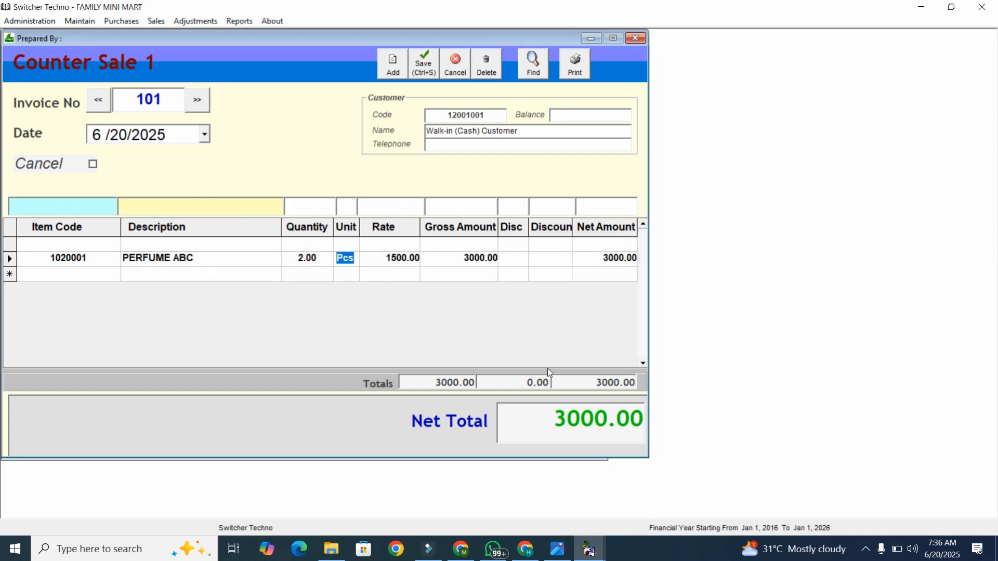
Complete the counter sale with 5000 received, generate the printed bill, and close the receipt preview
{"action": "left_click", "coordinate": [555, 426]}
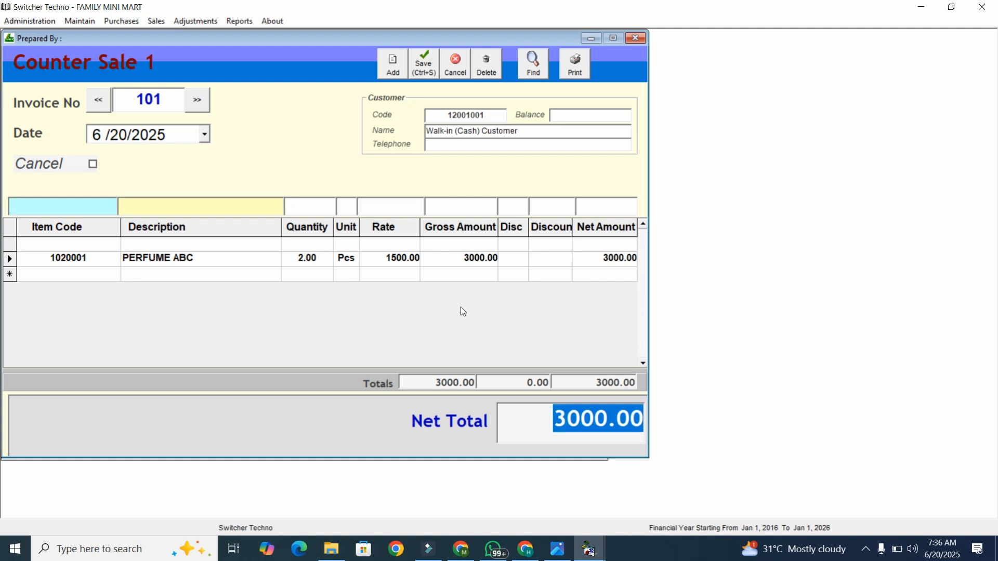
{"action": "key", "text": "Return"}
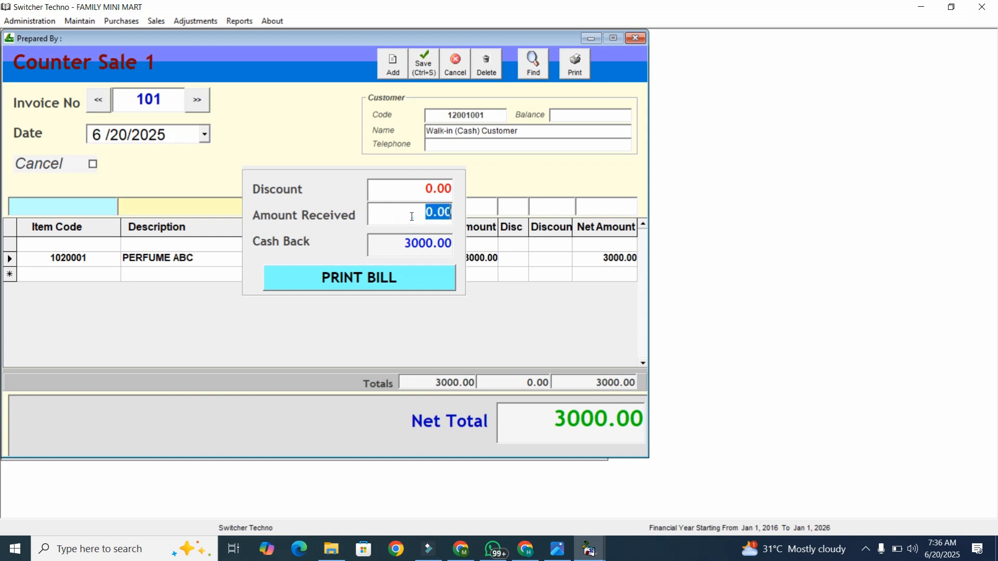
{"action": "type", "text": "5000"}
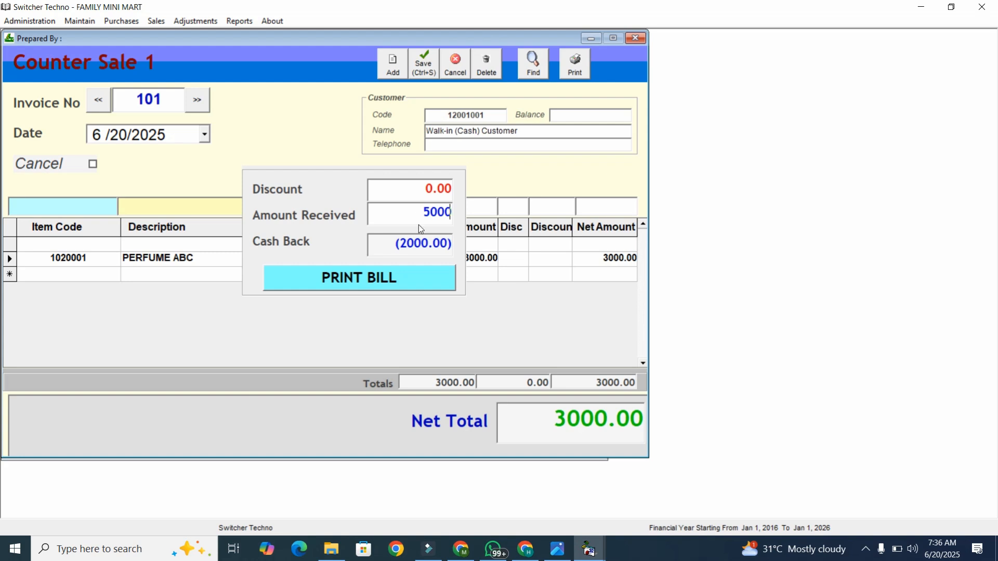
{"action": "left_click", "coordinate": [402, 248]}
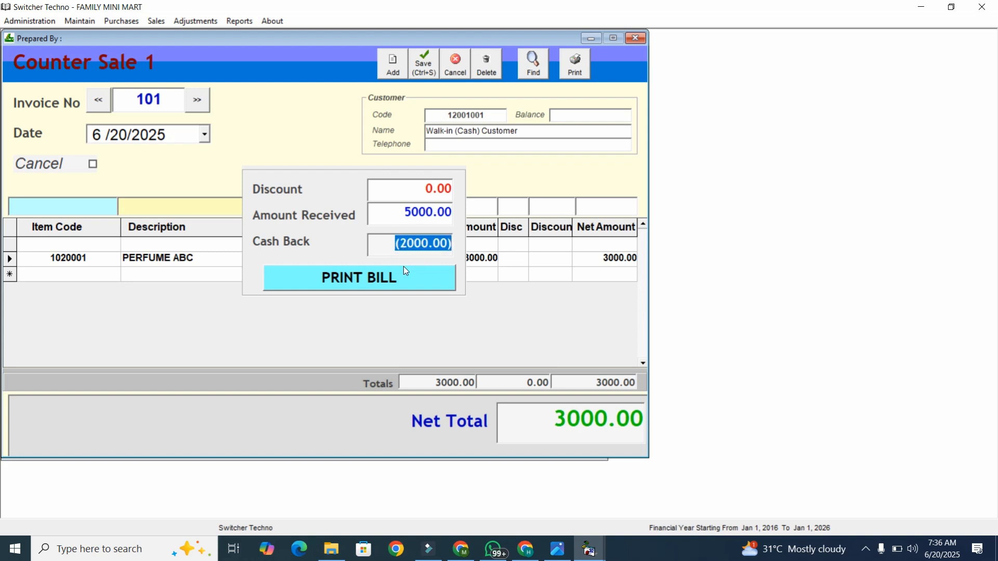
{"action": "left_click", "coordinate": [406, 281]}
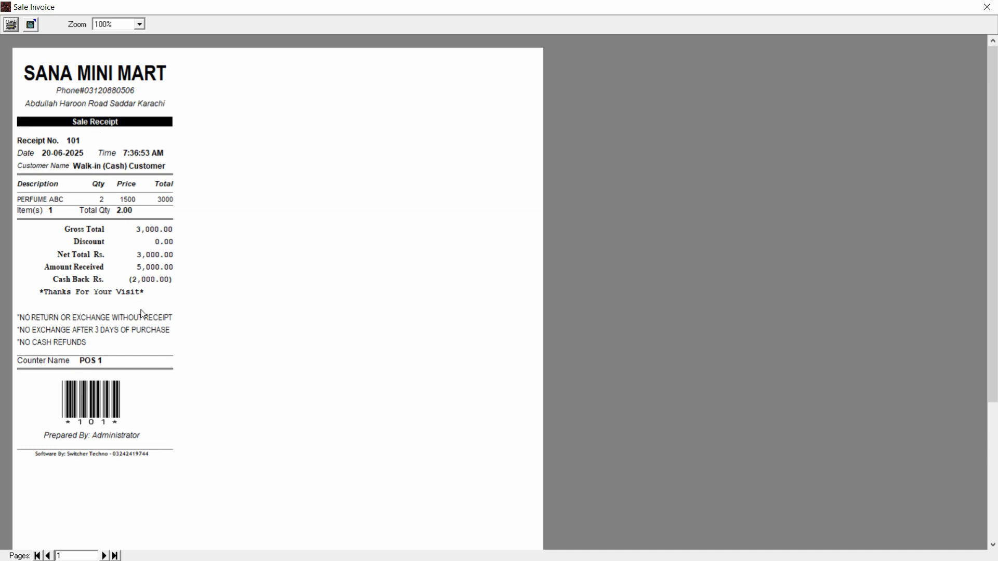
{"action": "left_click", "coordinate": [983, 6]}
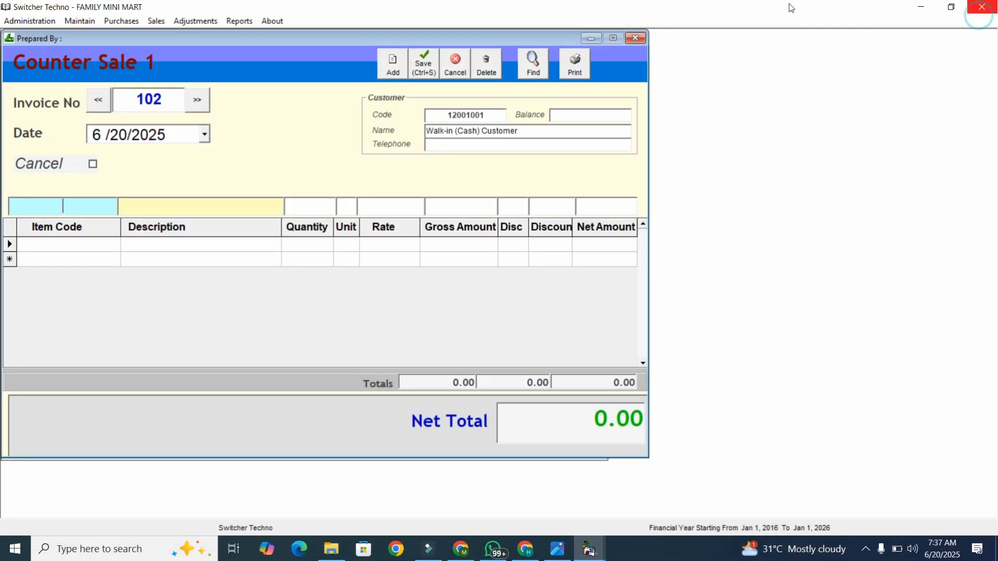
Display the Inventory Balances report for all inventory items and open the stock ledger of PERFUME ABC from it
{"action": "left_click", "coordinate": [251, 24]}
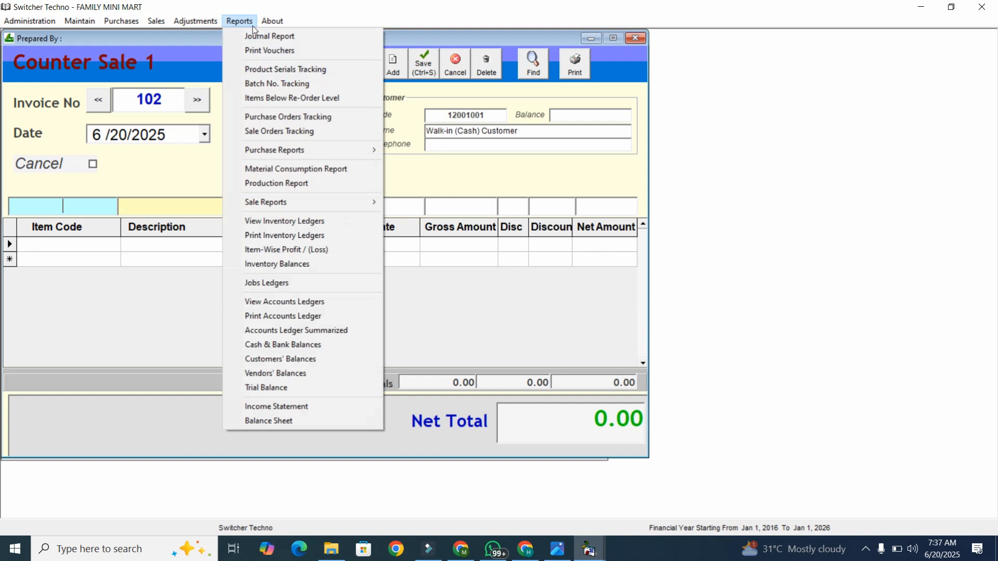
{"action": "left_click", "coordinate": [324, 263]}
{"action": "left_click", "coordinate": [516, 165]}
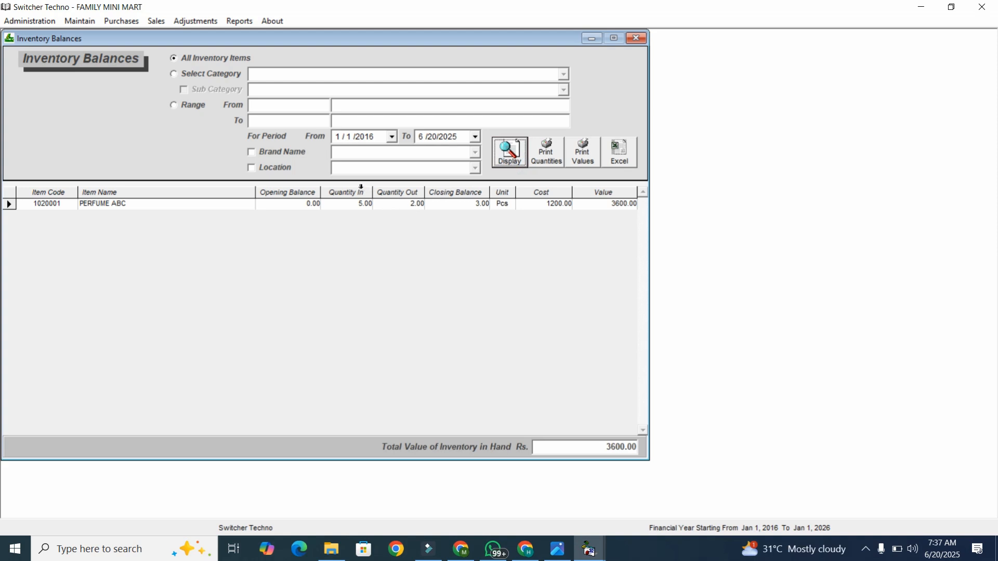
{"action": "left_click", "coordinate": [473, 208]}
{"action": "left_click", "coordinate": [442, 241]}
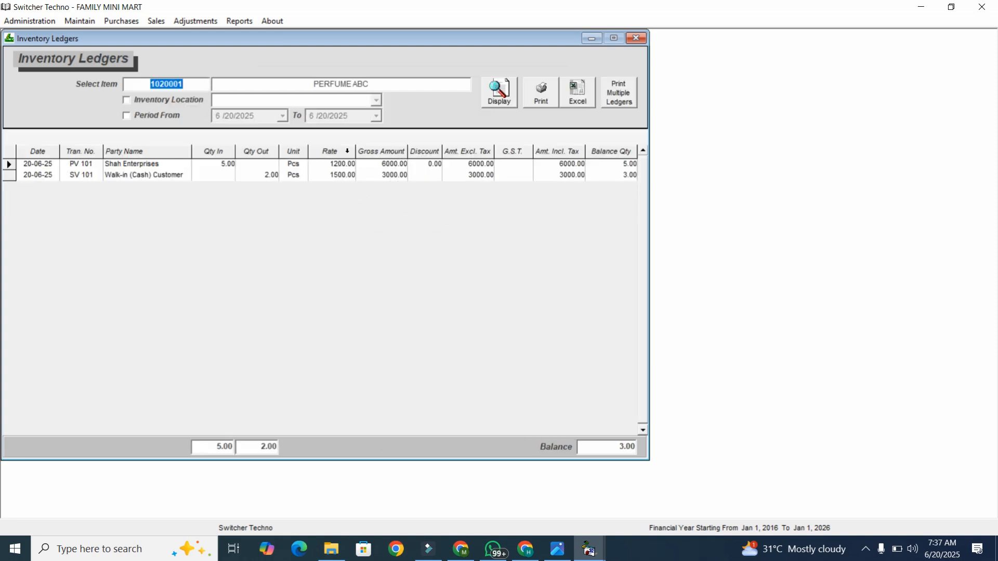
Review the quantity-in and quantity-out entries in the PERFUME ABC ledger and look at its print preview
{"action": "left_click", "coordinate": [215, 165]}
{"action": "left_click", "coordinate": [270, 179]}
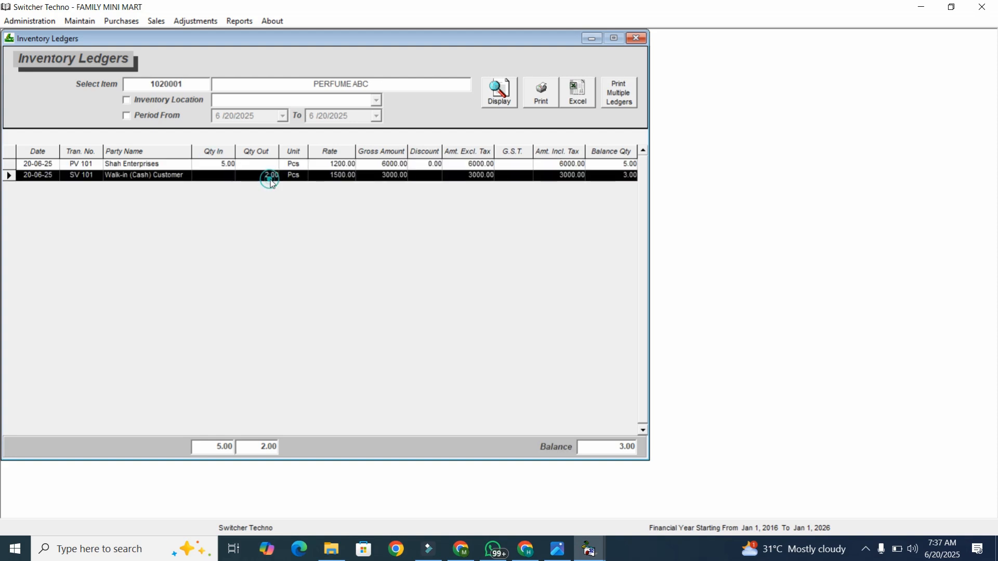
{"action": "left_click", "coordinate": [432, 202]}
{"action": "left_click", "coordinate": [541, 94]}
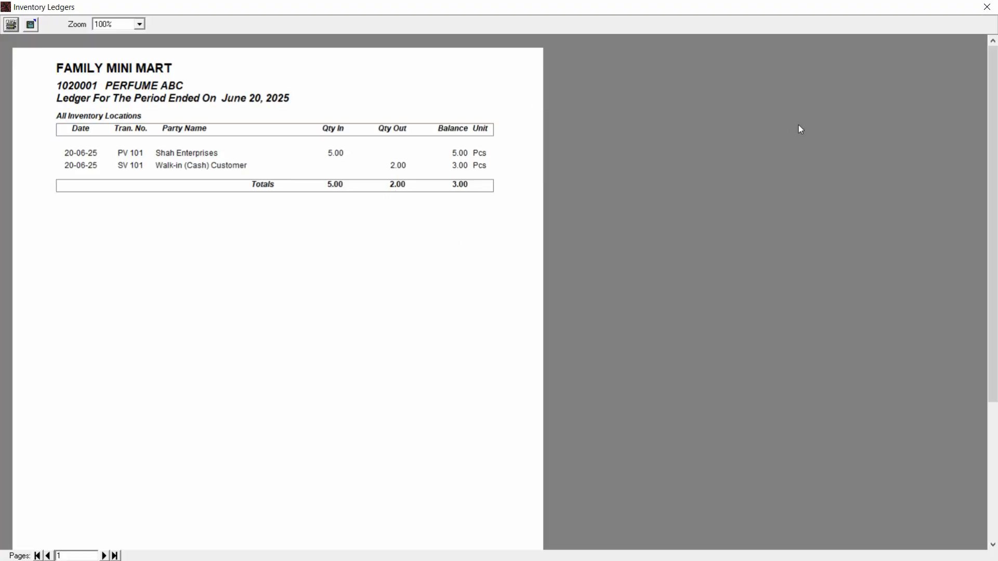
{"action": "left_click", "coordinate": [987, 6]}
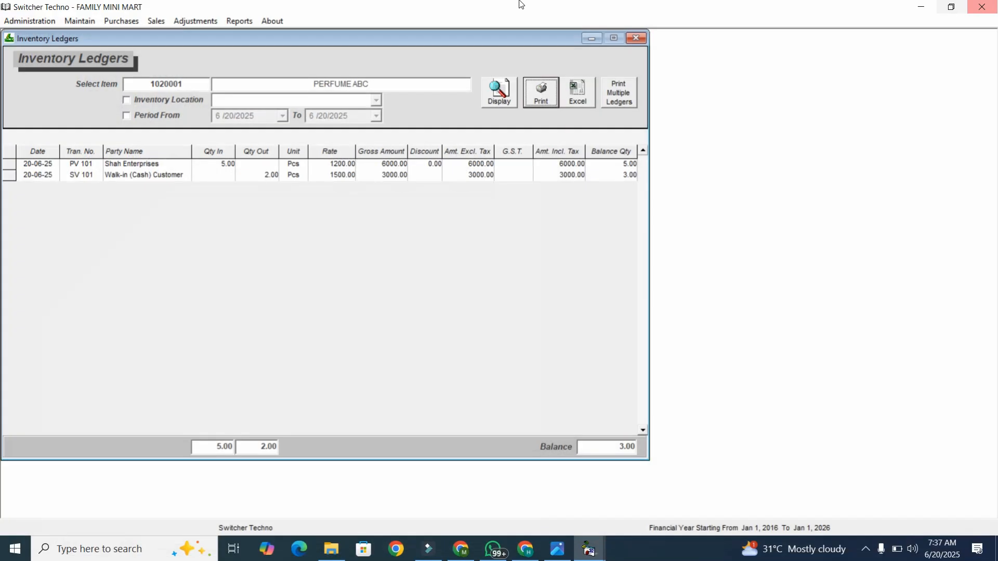
Display the Purchase Register for all purchases and check its total amounts excluding and including tax
{"action": "left_click", "coordinate": [239, 21]}
{"action": "mouse_move", "coordinate": [323, 149]}
{"action": "left_click", "coordinate": [408, 164]}
{"action": "left_click", "coordinate": [530, 98]}
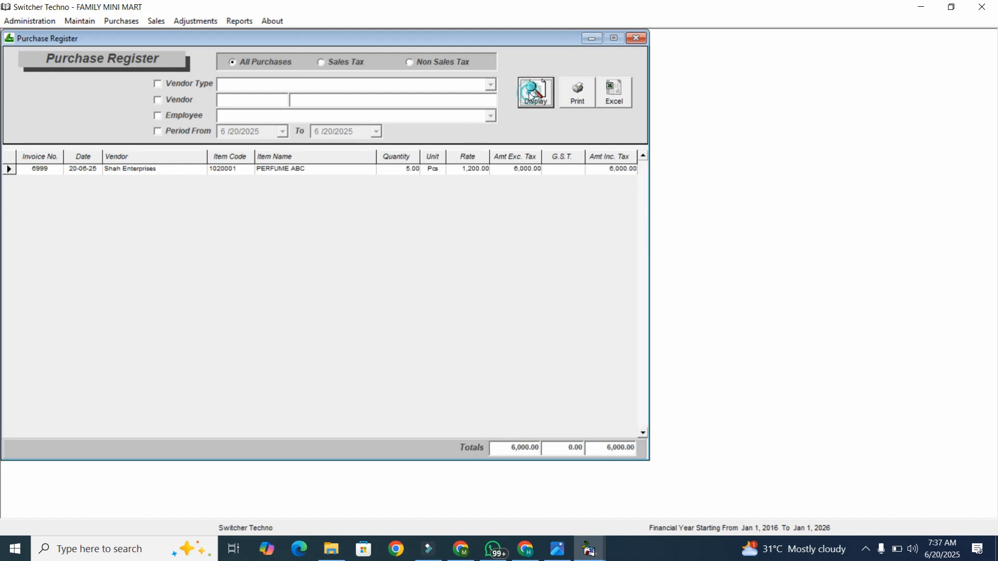
{"action": "left_click", "coordinate": [504, 448]}
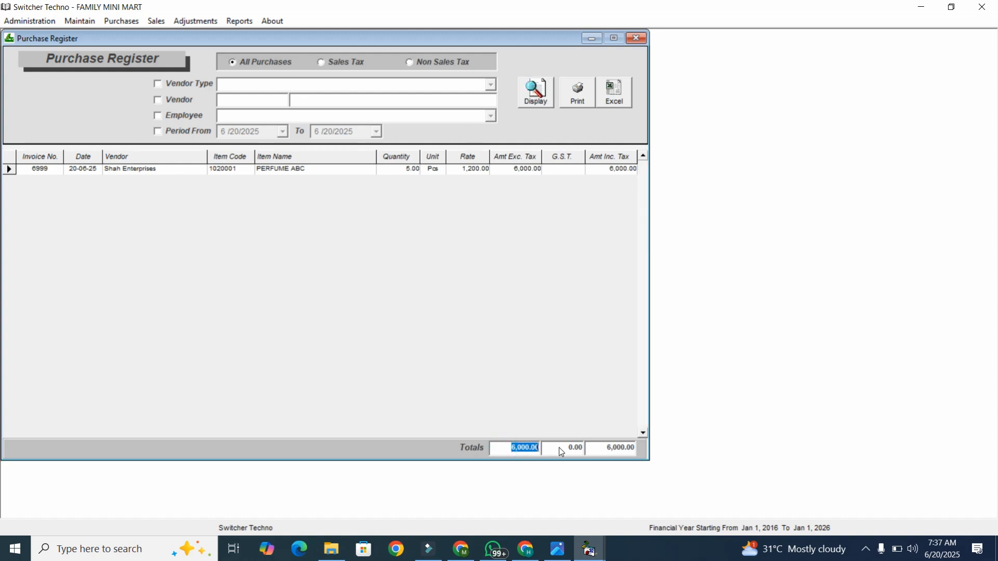
{"action": "left_click_drag", "start_coordinate": [609, 448], "coordinate": [664, 436]}
Turn on the Vendor and Period From filters in the Purchase Register and look at the start-date calendar
{"action": "left_click", "coordinate": [182, 99]}
{"action": "left_click", "coordinate": [192, 134]}
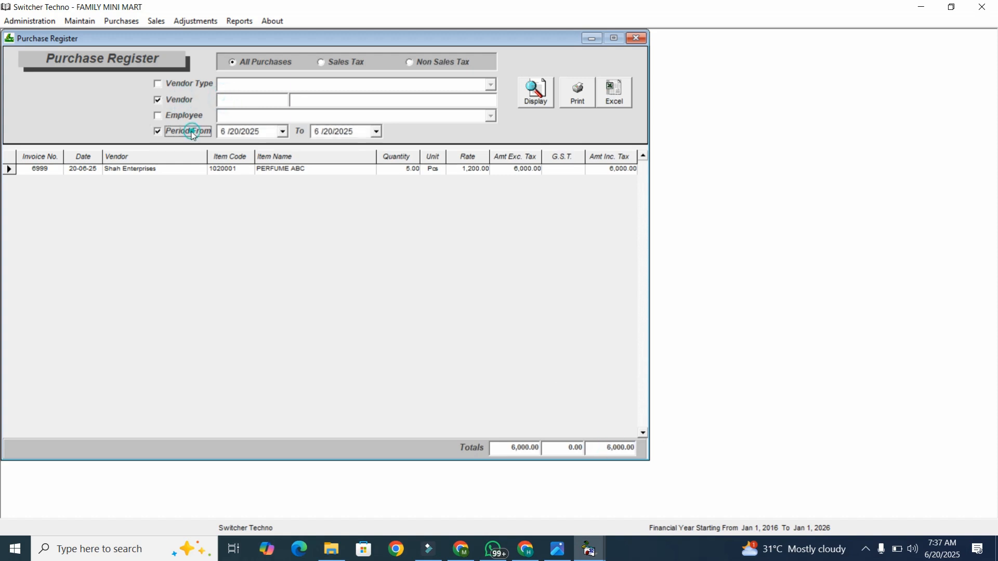
{"action": "left_click", "coordinate": [276, 131]}
{"action": "left_click", "coordinate": [282, 131]}
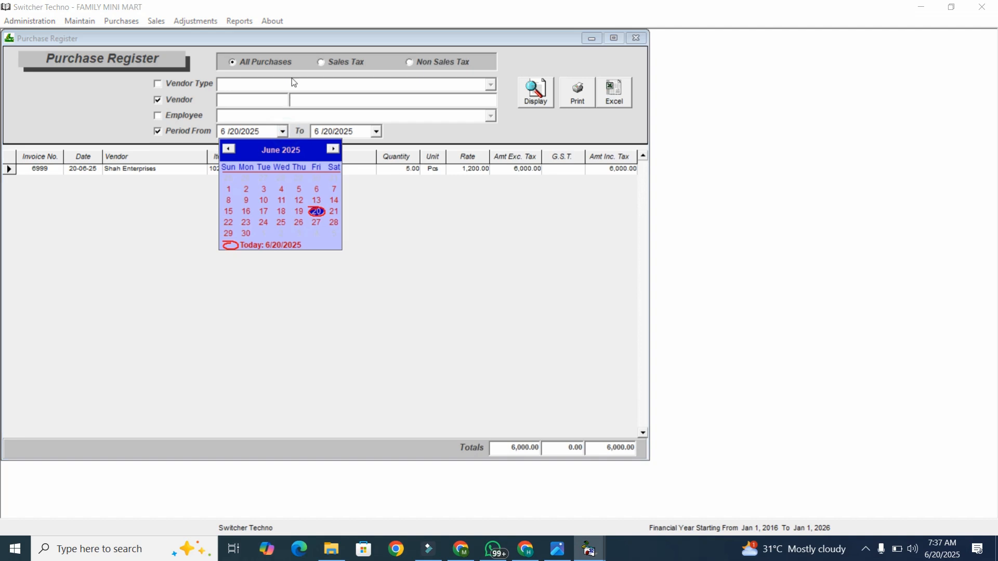
{"action": "left_click", "coordinate": [243, 29]}
Display the Item-Wise Profit / (Loss) report for all inventory items, check the profit on PERFUME ABC, and close the report
{"action": "left_click", "coordinate": [242, 23]}
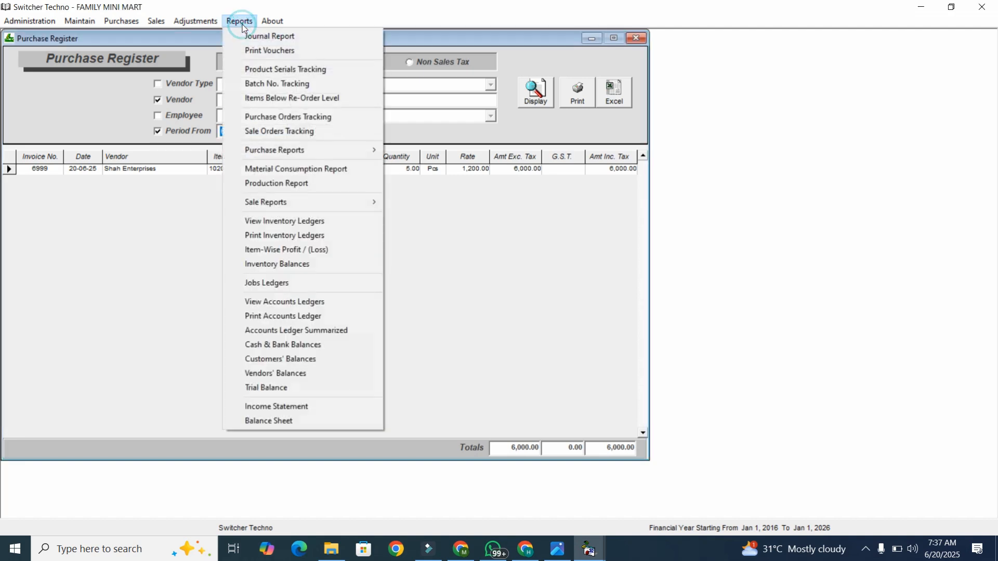
{"action": "left_click", "coordinate": [325, 245]}
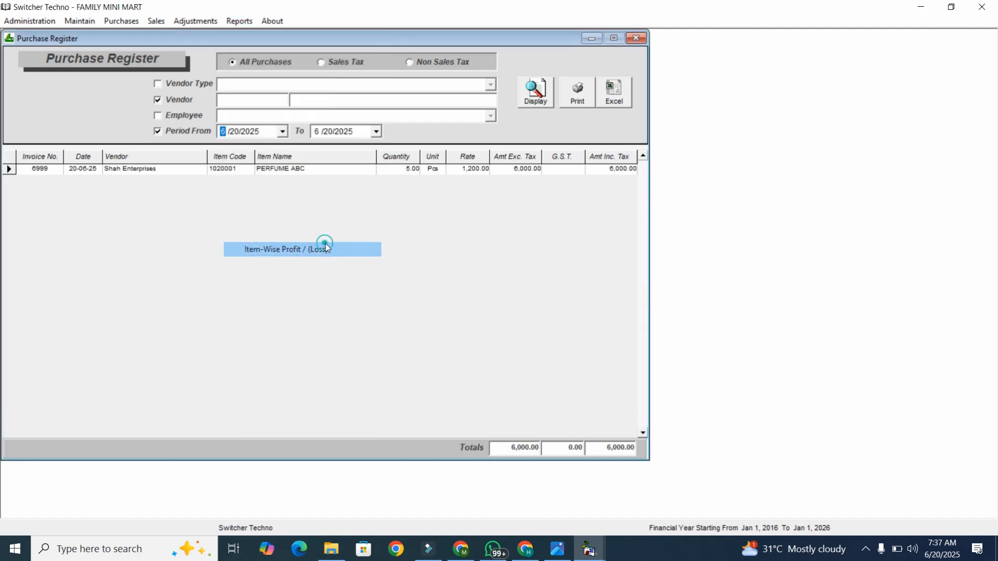
{"action": "left_click", "coordinate": [576, 86]}
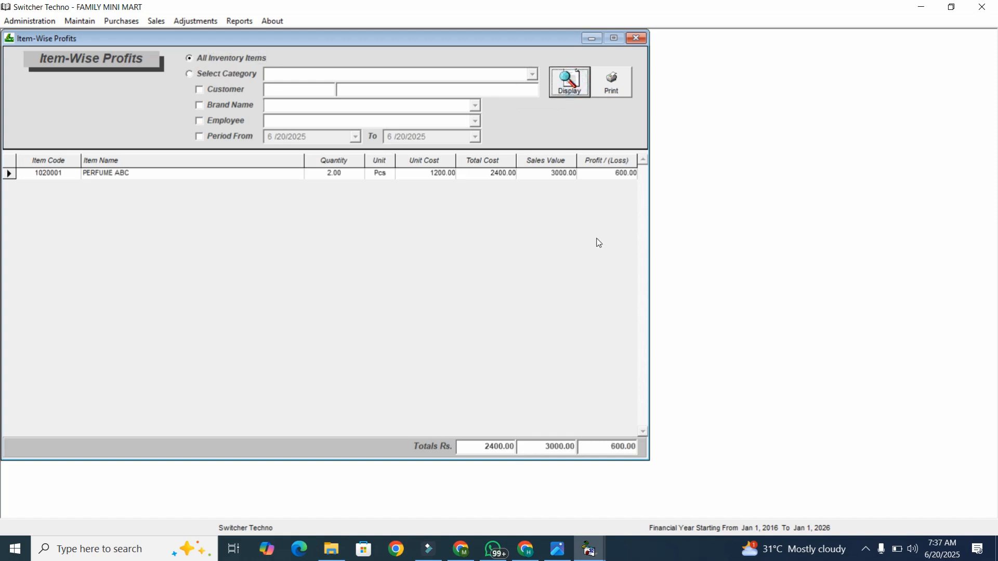
{"action": "left_click", "coordinate": [618, 175]}
{"action": "left_click", "coordinate": [642, 207]}
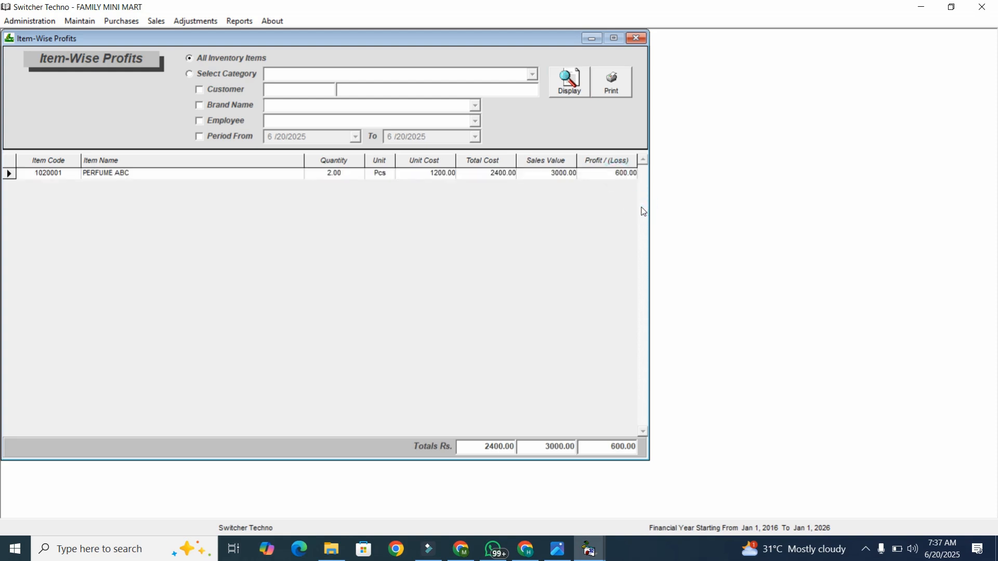
{"action": "left_click", "coordinate": [635, 42]}
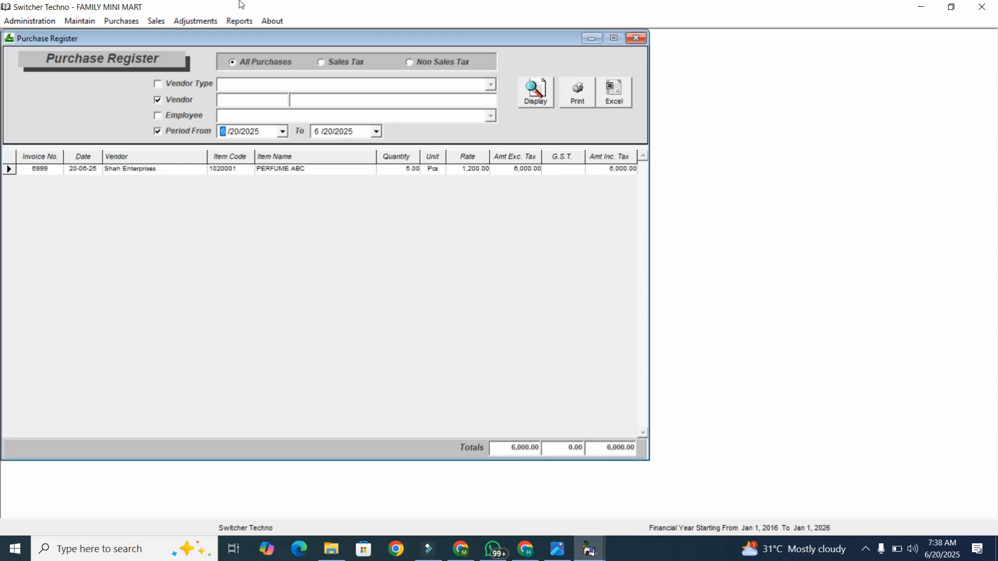
Display the Inventory Balances report for all inventory items to check closing quantities and stock value
{"action": "left_click", "coordinate": [239, 21]}
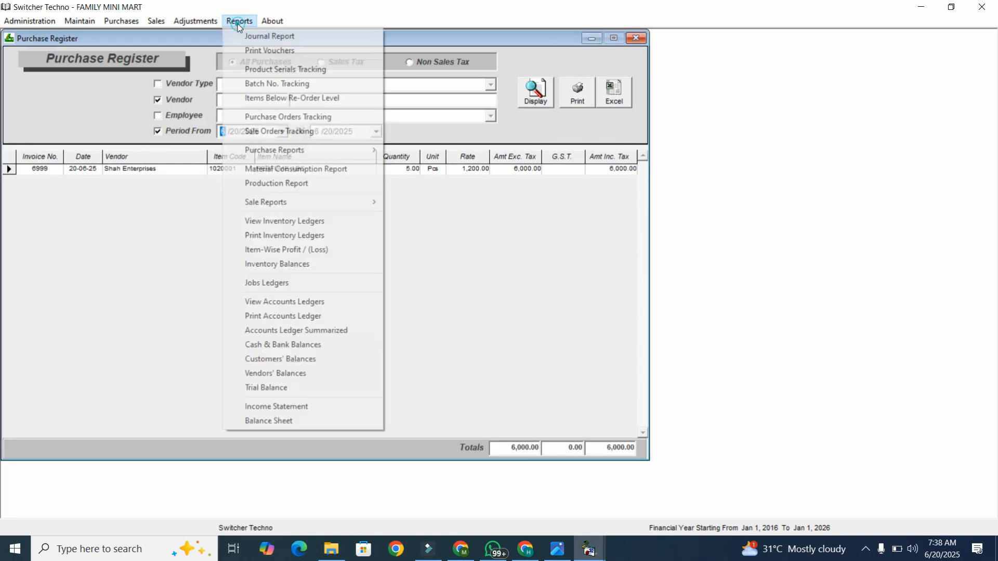
{"action": "left_click", "coordinate": [304, 263]}
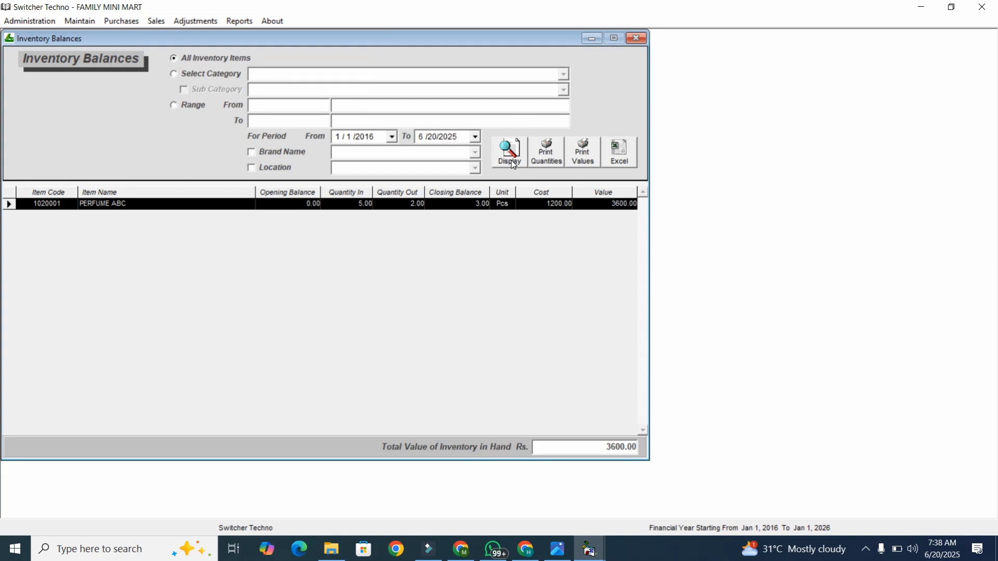
{"action": "left_click", "coordinate": [510, 152]}
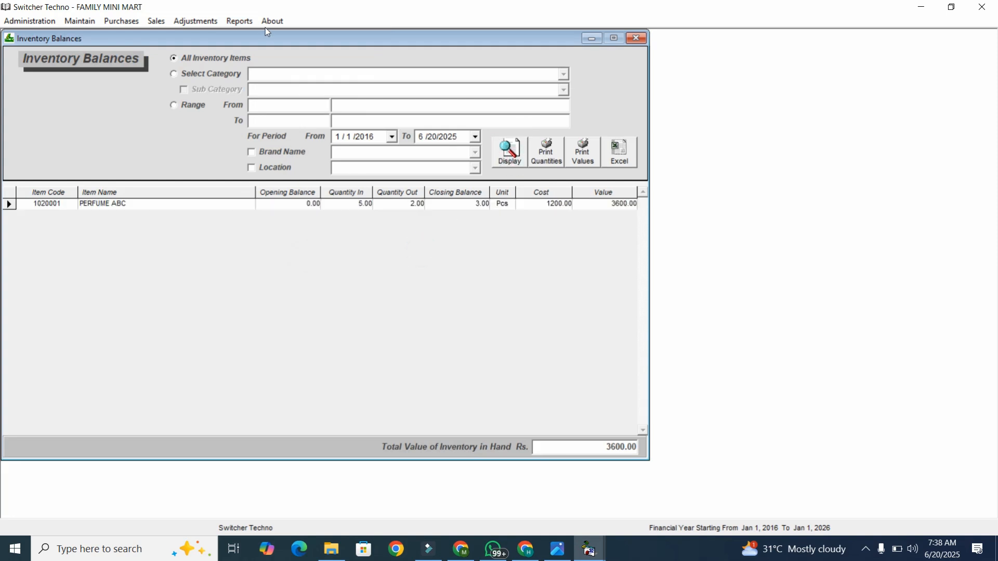
Open the accounts ledgers view and display the ledger of the vendor Shah Enterprises
{"action": "left_click", "coordinate": [245, 22]}
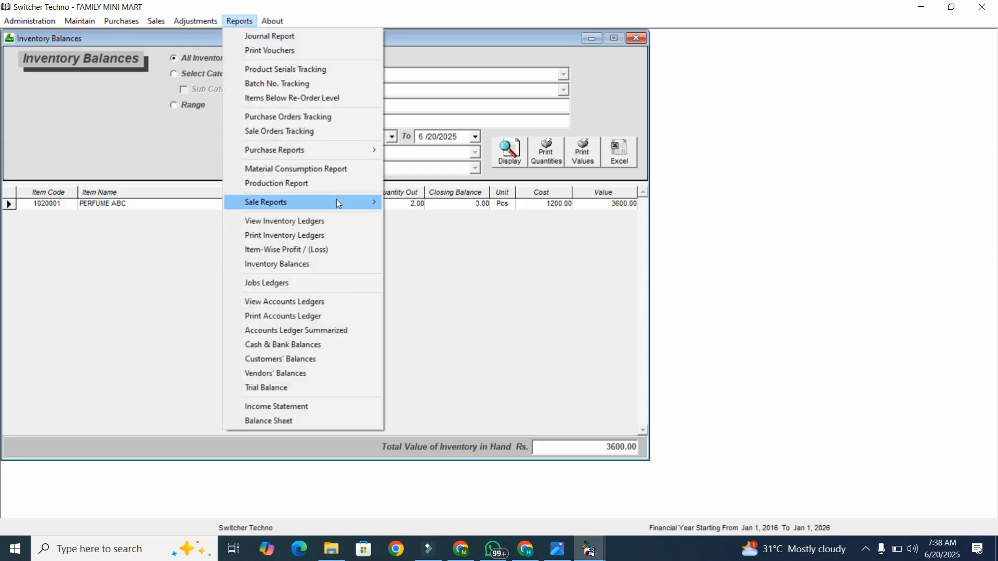
{"action": "left_click", "coordinate": [336, 300]}
{"action": "type", "text": "S"}
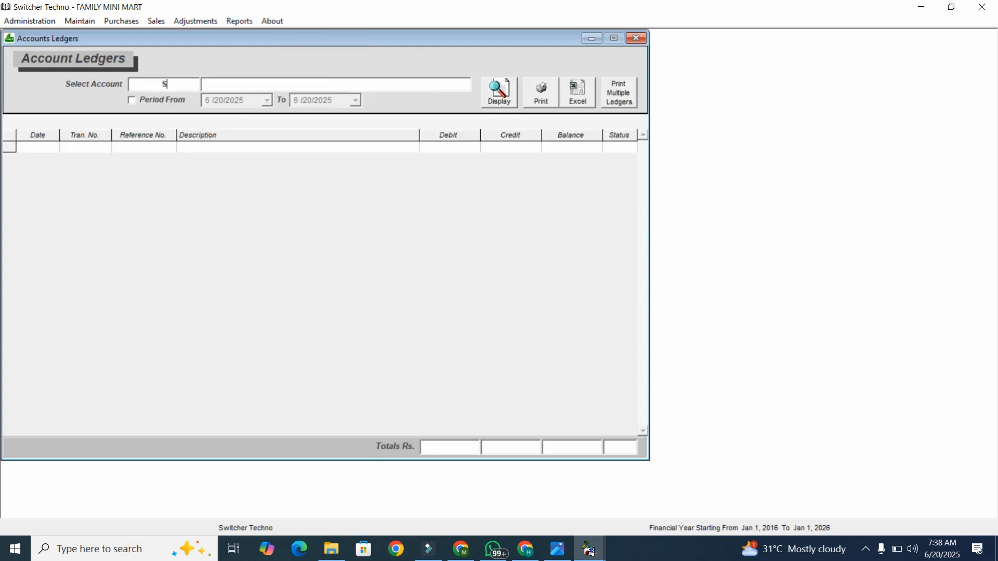
{"action": "type", "text": "hah"}
{"action": "key", "text": "Down"}
{"action": "key", "text": "Down"}
{"action": "key", "text": "Down"}
{"action": "key", "text": "Return"}
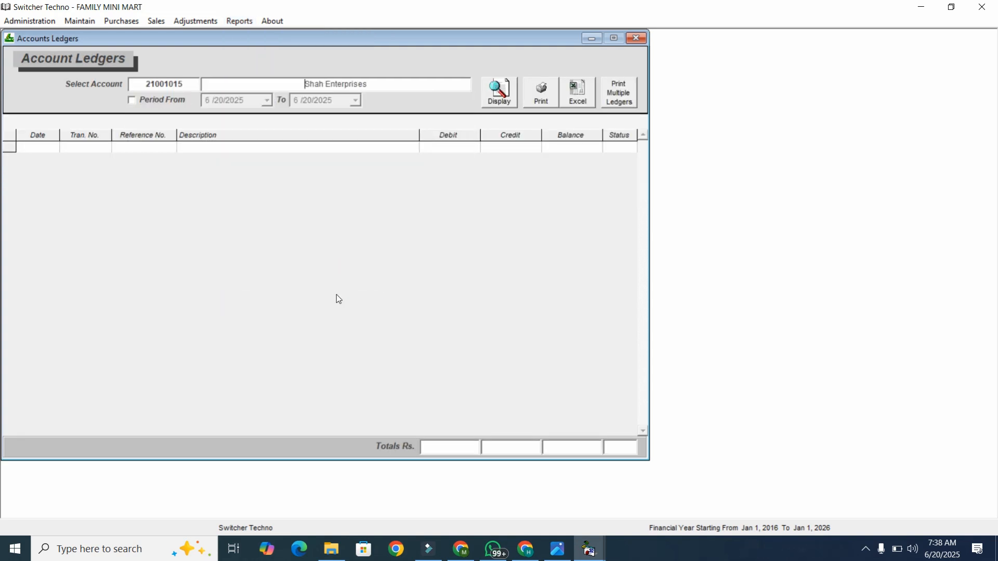
{"action": "left_click", "coordinate": [494, 106]}
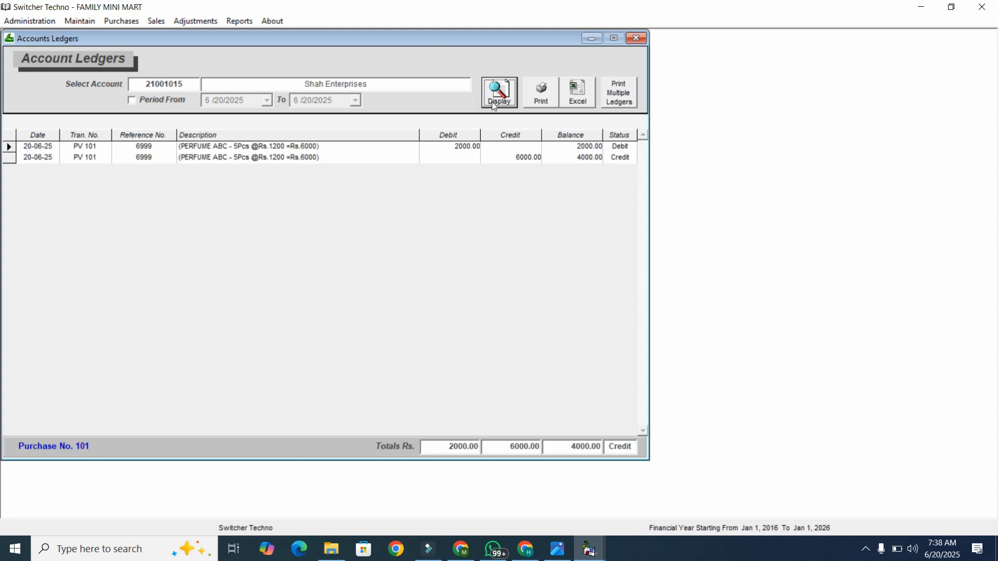
Examine the debit, credit and balance entries of the PERFUME ABC purchase in the Shah Enterprises ledger
{"action": "left_click", "coordinate": [521, 159]}
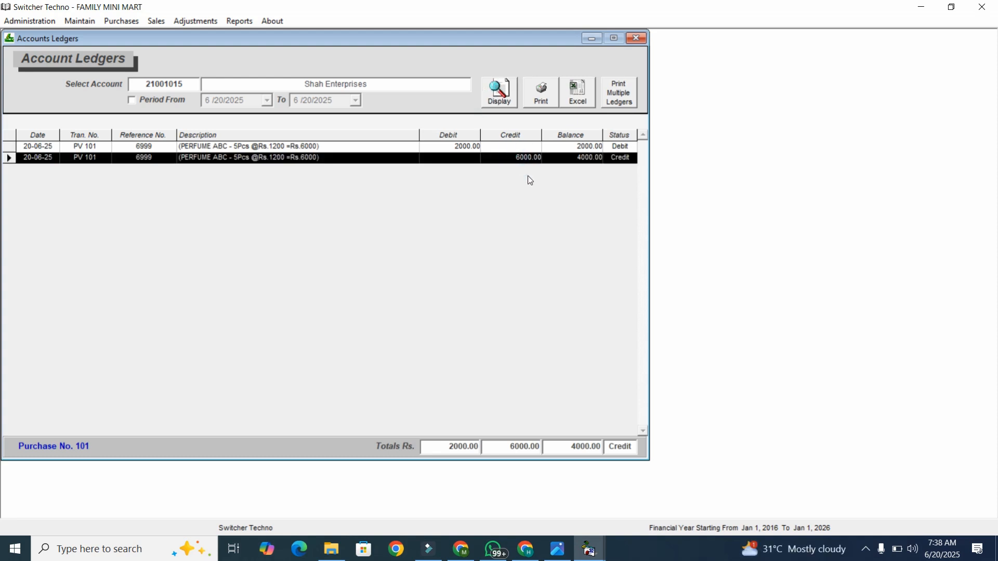
{"action": "left_click", "coordinate": [464, 148]}
{"action": "left_click", "coordinate": [503, 169]}
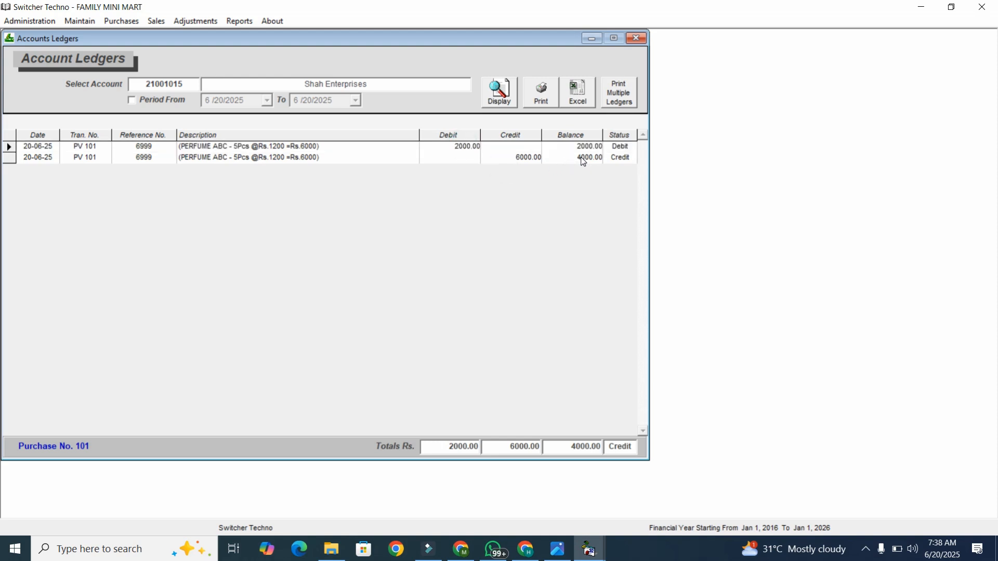
{"action": "left_click", "coordinate": [582, 160]}
{"action": "left_click", "coordinate": [588, 177]}
Start a cash payment voucher as a Petty Payment and choose Cash in Hand as its cash account
{"action": "left_click", "coordinate": [133, 23]}
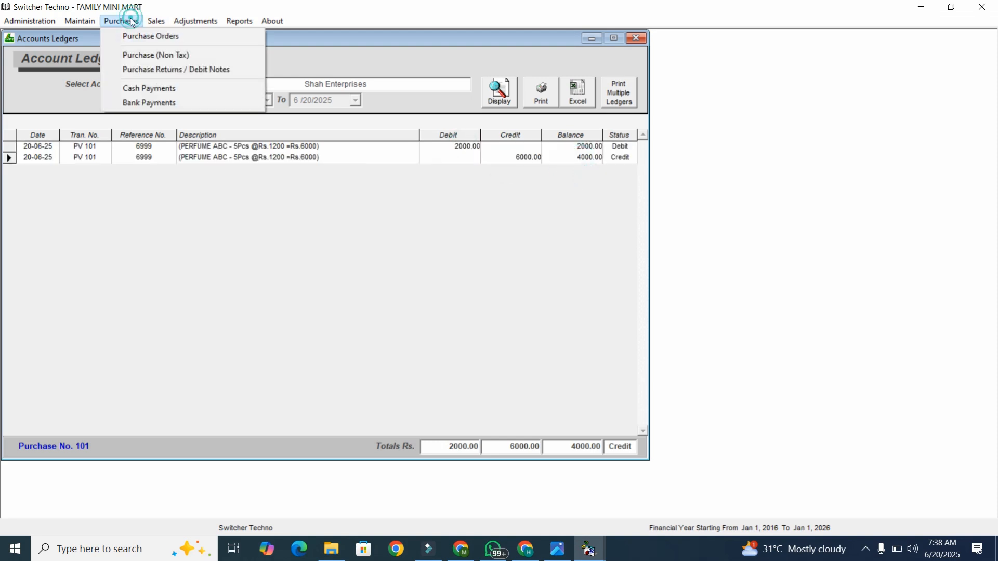
{"action": "left_click", "coordinate": [151, 88]}
{"action": "left_click", "coordinate": [552, 119]}
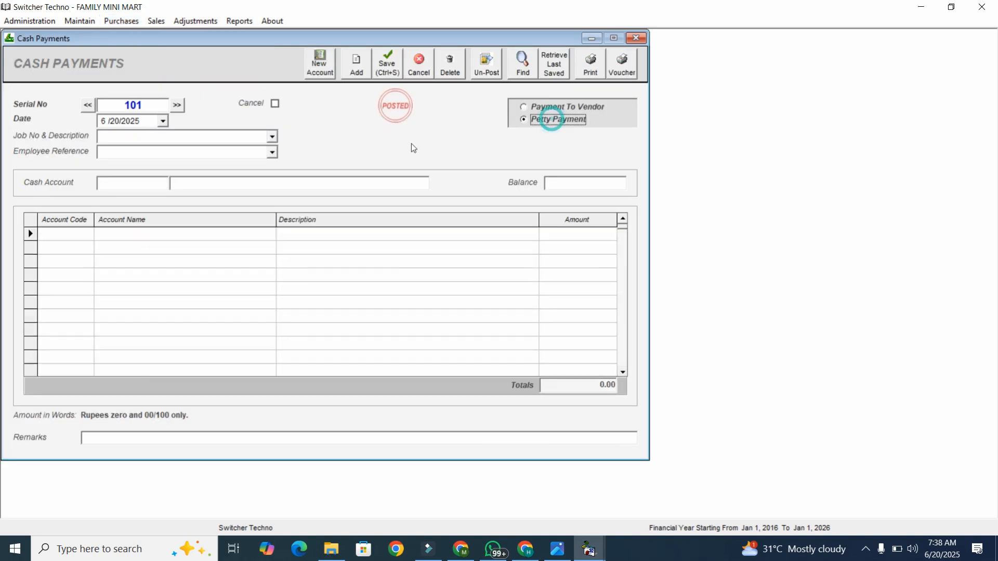
{"action": "left_click", "coordinate": [146, 191]}
{"action": "double_click", "coordinate": [141, 187]}
{"action": "left_click", "coordinate": [123, 199]}
Add a payment line for Shah Enterprises with description "paid" and amount 1000, and save the voucher
{"action": "double_click", "coordinate": [82, 234]}
{"action": "key", "text": "Down"}
{"action": "key", "text": "Down"}
{"action": "key", "text": "Down"}
{"action": "key", "text": "Return"}
{"action": "type", "text": "paid"}
{"action": "key", "text": "Return"}
{"action": "type", "text": "1000"}
{"action": "key", "text": "Return"}
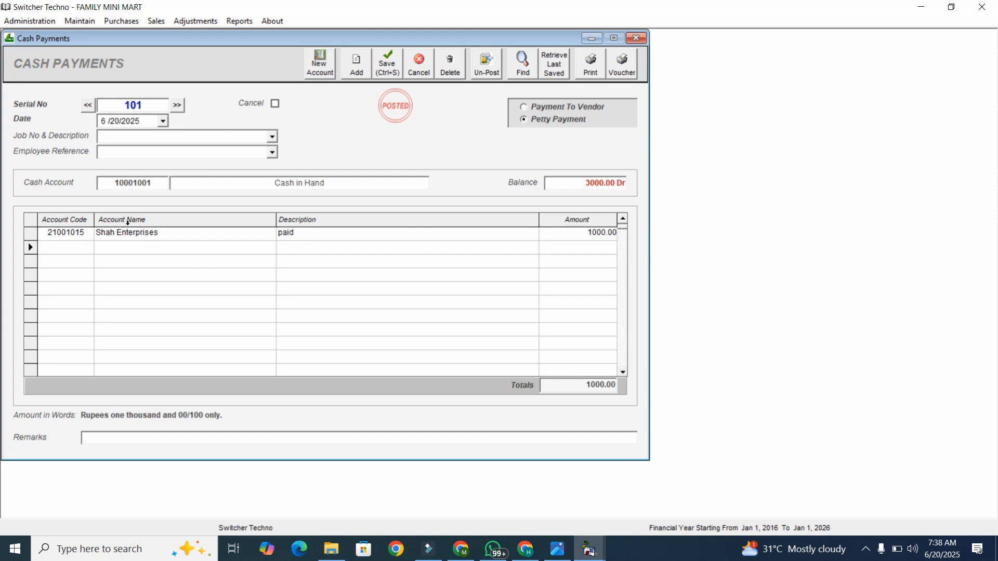
{"action": "left_click", "coordinate": [383, 57]}
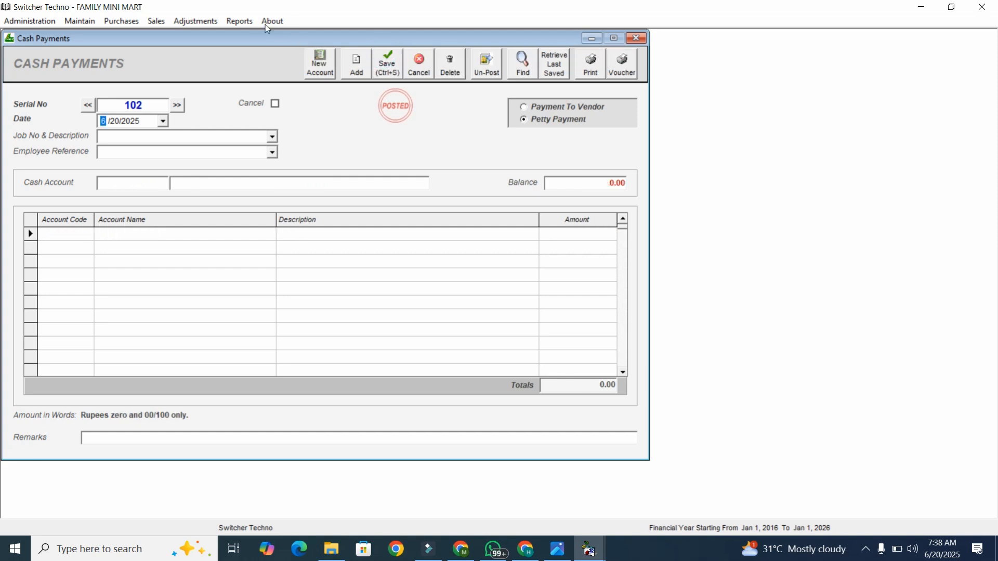
Redisplay the Shah Enterprises account ledger, check the cash payment entry and its balance, and look at the print preview
{"action": "left_click", "coordinate": [241, 21]}
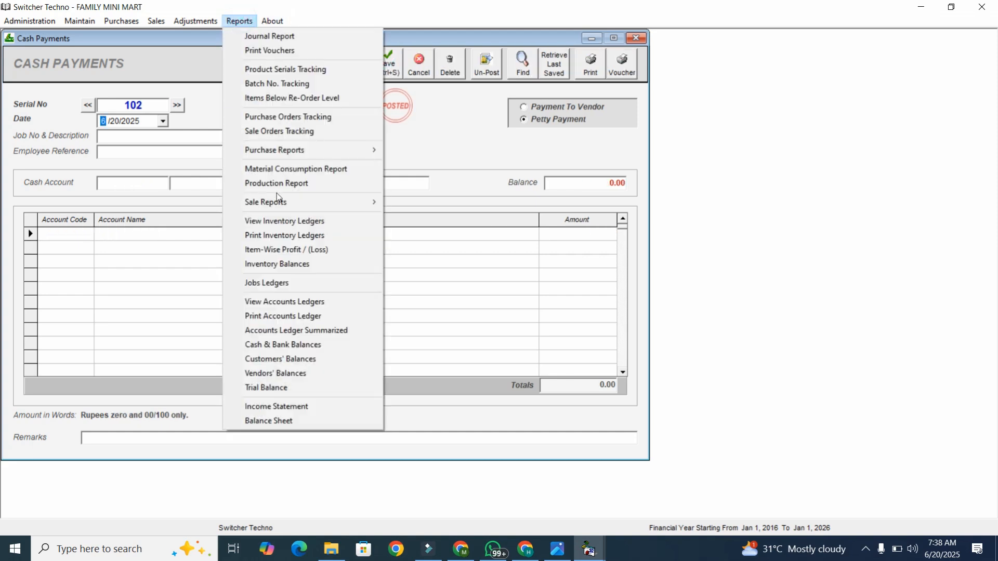
{"action": "left_click", "coordinate": [314, 306]}
{"action": "left_click", "coordinate": [499, 100]}
{"action": "left_click", "coordinate": [505, 178]}
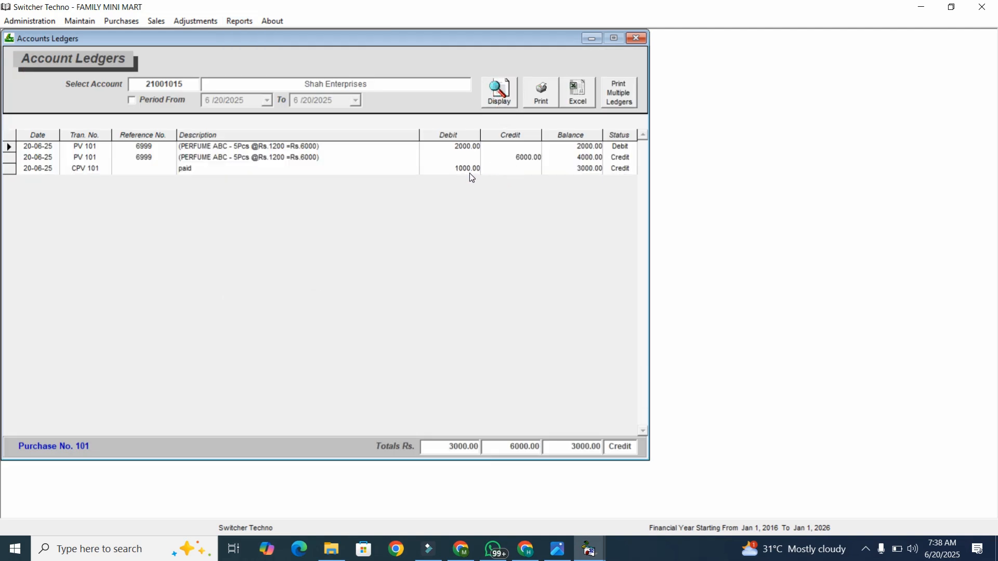
{"action": "left_click", "coordinate": [587, 170]}
{"action": "left_click", "coordinate": [593, 201]}
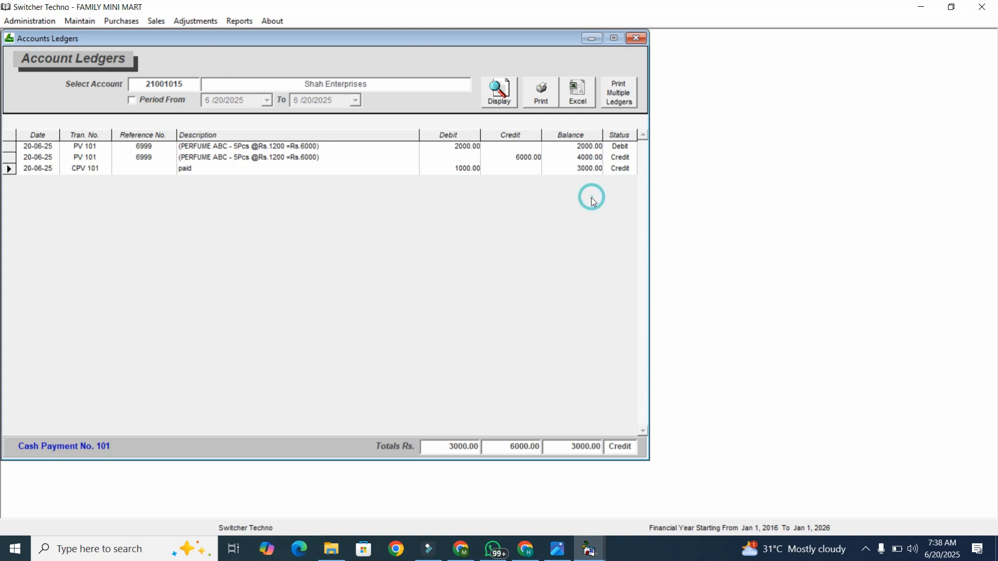
{"action": "left_click", "coordinate": [539, 99]}
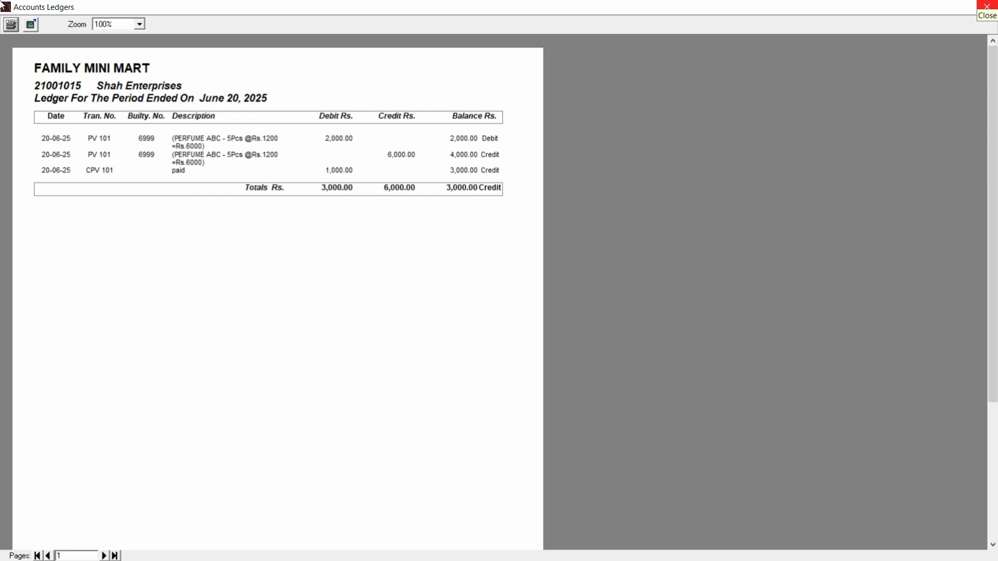
{"action": "left_click", "coordinate": [987, 5]}
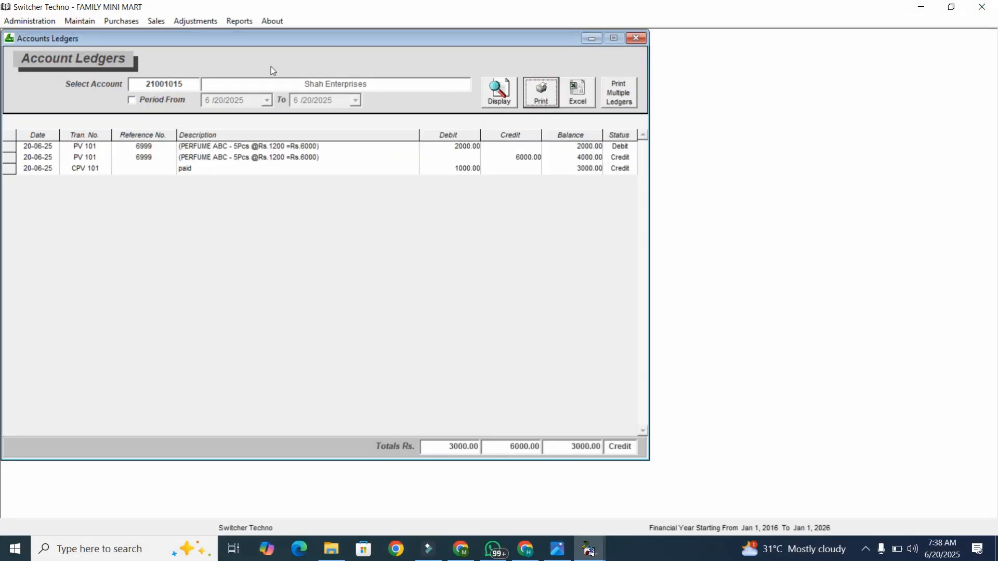
Display the Customers' Balances report
{"action": "left_click", "coordinate": [239, 21]}
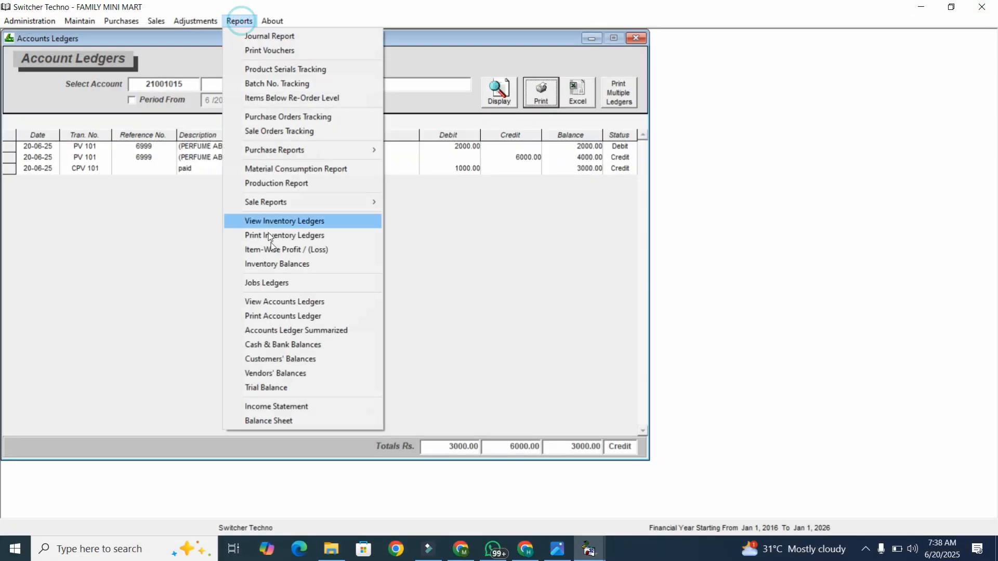
{"action": "left_click", "coordinate": [293, 357]}
{"action": "left_click", "coordinate": [580, 67]}
Display the Vendors' Balances report and check the closing balance of Shah Enterprises
{"action": "left_click", "coordinate": [238, 22]}
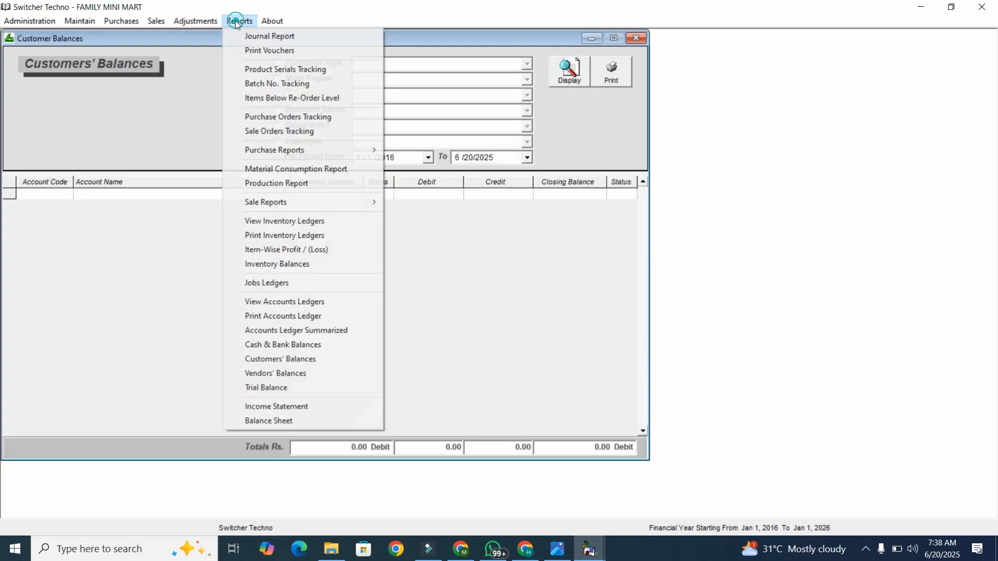
{"action": "left_click", "coordinate": [328, 374]}
{"action": "left_click", "coordinate": [569, 89]}
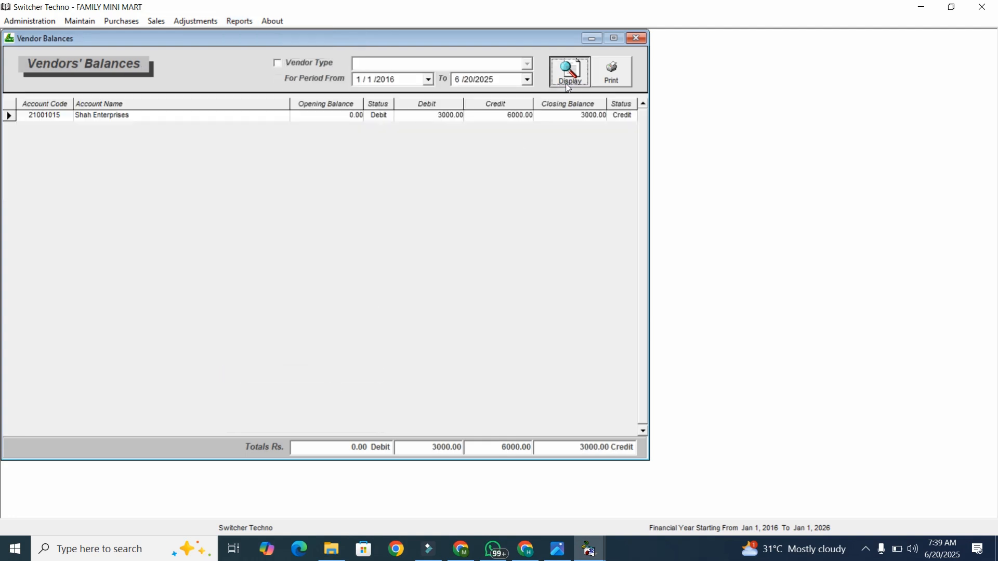
{"action": "left_click", "coordinate": [553, 194]}
Display the Sale Summary report for all sales and check its total amount
{"action": "left_click", "coordinate": [238, 23]}
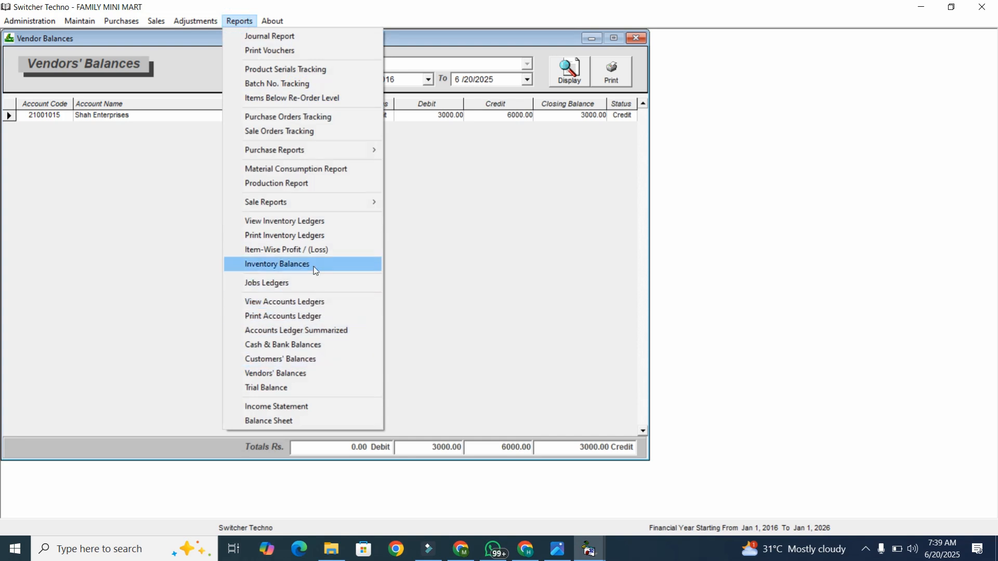
{"action": "mouse_move", "coordinate": [309, 202]}
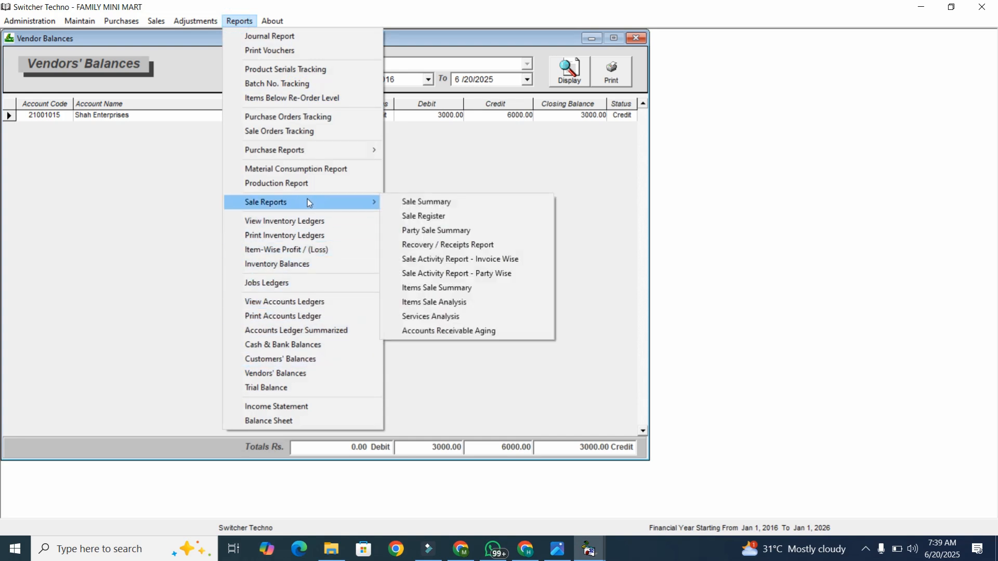
{"action": "left_click", "coordinate": [410, 202]}
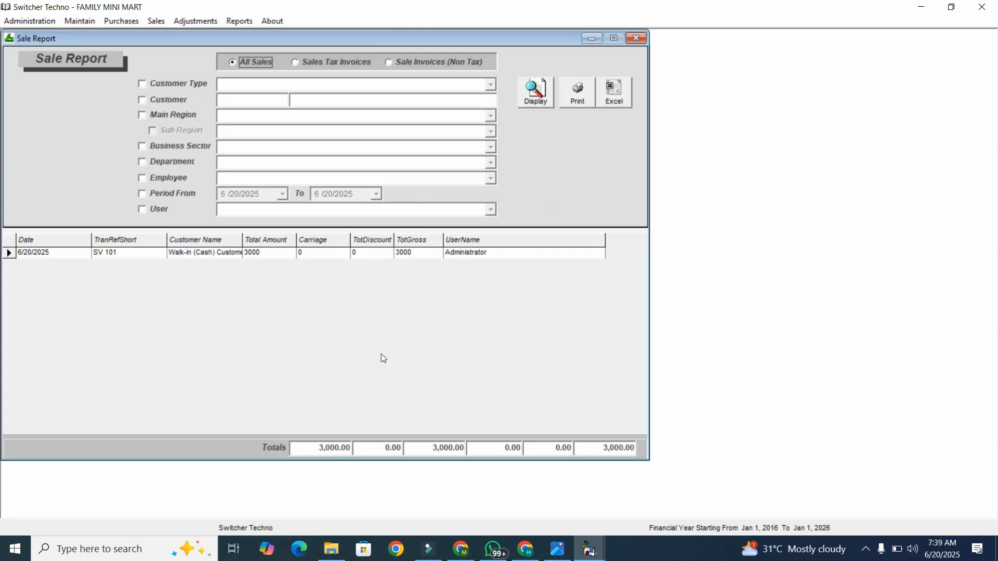
{"action": "left_click", "coordinate": [318, 451]}
Turn on the Period From filter in the Sale Report and look at the start-date calendar
{"action": "left_click", "coordinate": [176, 194]}
{"action": "left_click", "coordinate": [276, 194]}
{"action": "left_click", "coordinate": [283, 196]}
{"action": "left_click", "coordinate": [282, 195]}
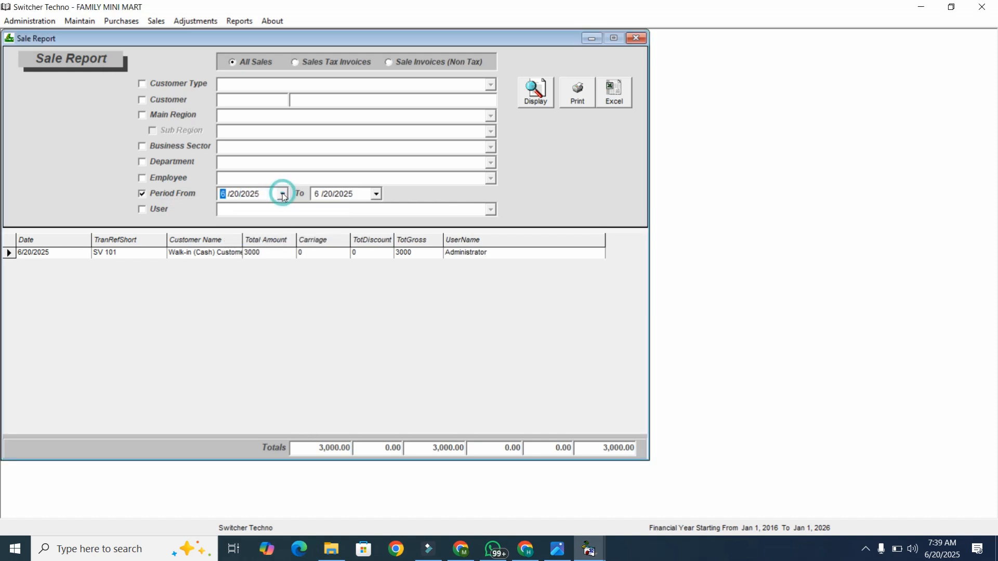
Close all open report, voucher and ledger windows to return to the POS System main menu
{"action": "left_click", "coordinate": [242, 20]}
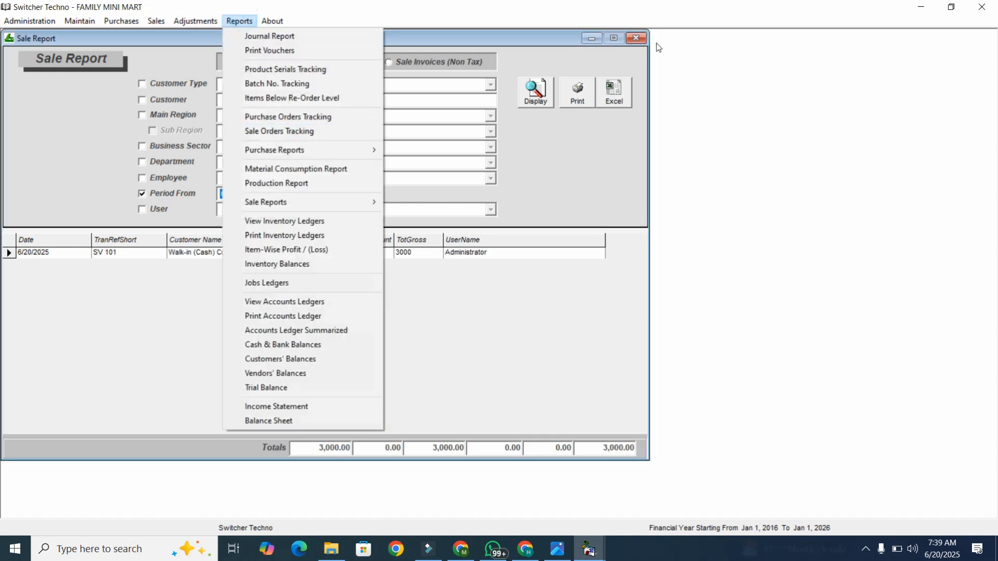
{"action": "left_click", "coordinate": [643, 35]}
{"action": "left_click", "coordinate": [644, 36]}
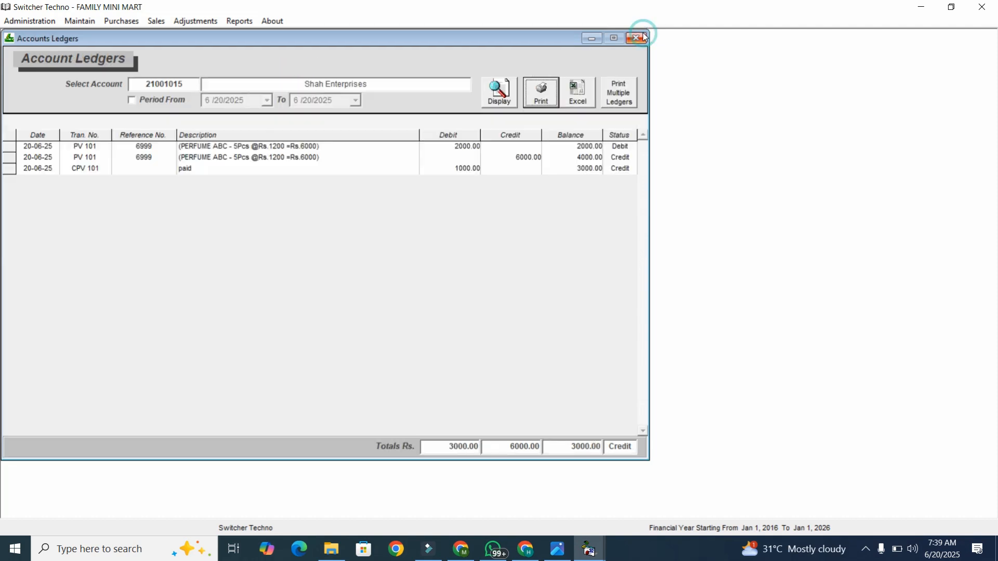
{"action": "left_click", "coordinate": [643, 35]}
{"action": "left_click", "coordinate": [644, 36]}
{"action": "left_click", "coordinate": [643, 36]}
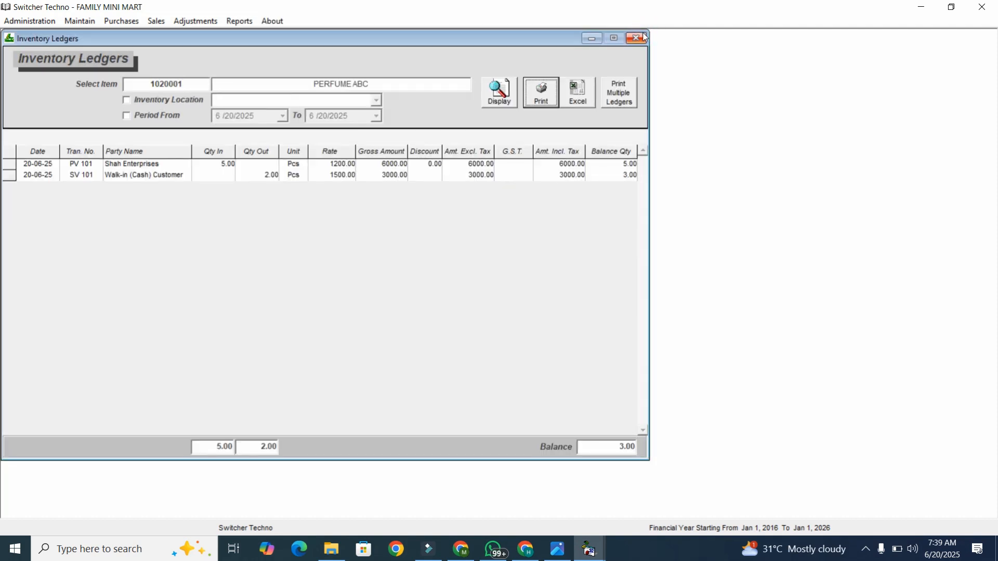
{"action": "left_click", "coordinate": [644, 35]}
{"action": "left_click", "coordinate": [643, 35]}
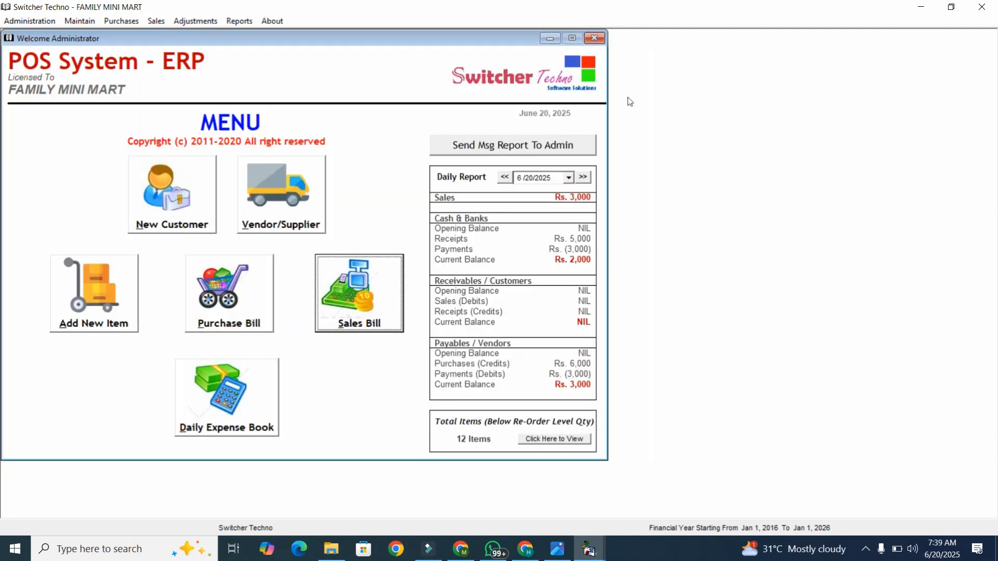